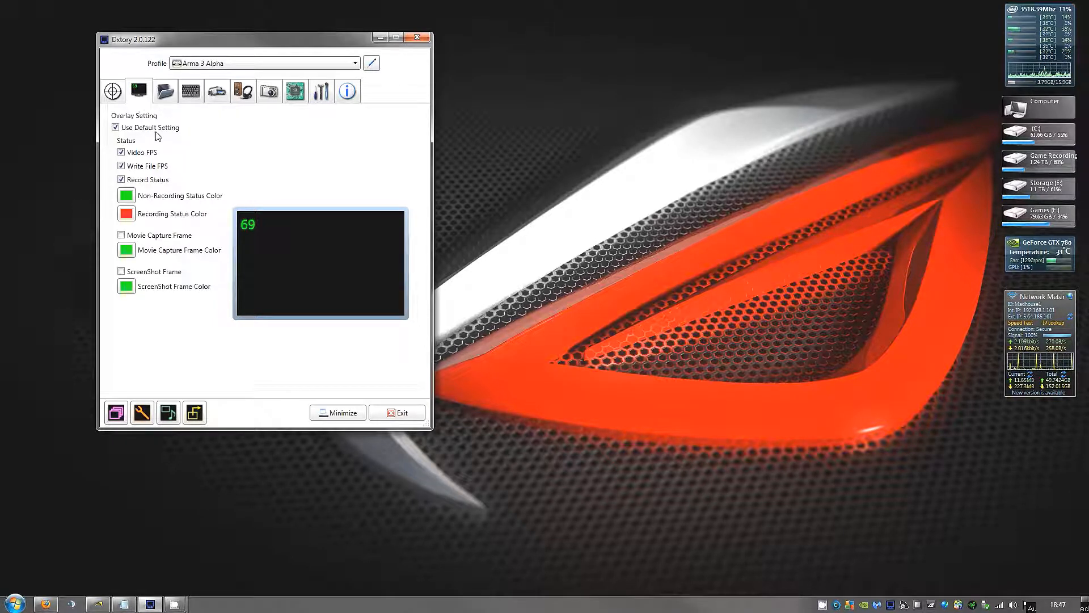
# - Open the folder settings and browse the computer's drives for a movie save location, leaving the current folder selected
pyautogui.click(165, 94)
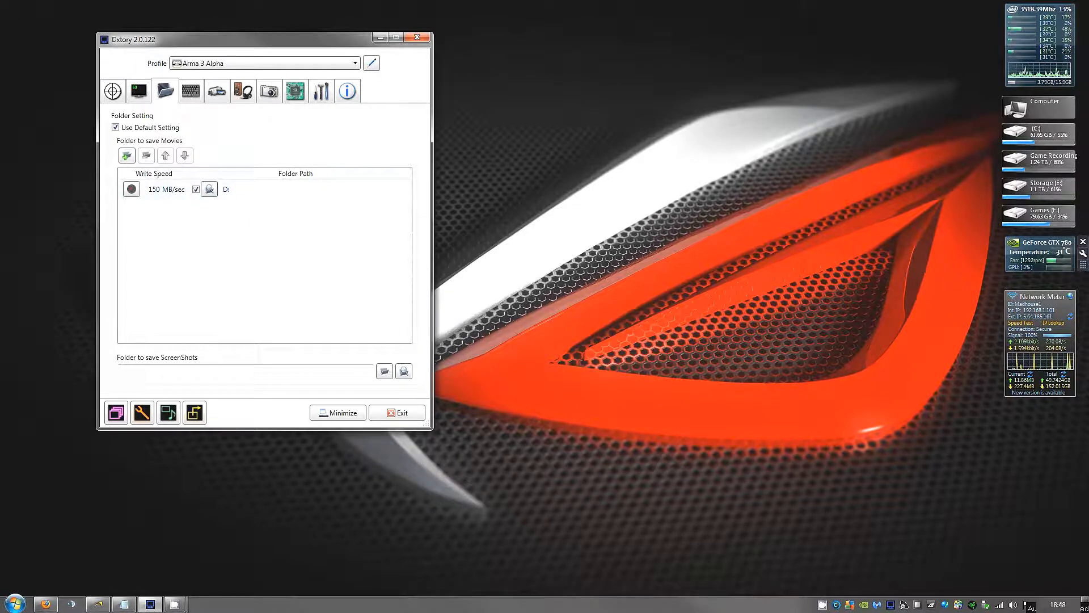
pyautogui.click(659, 203)
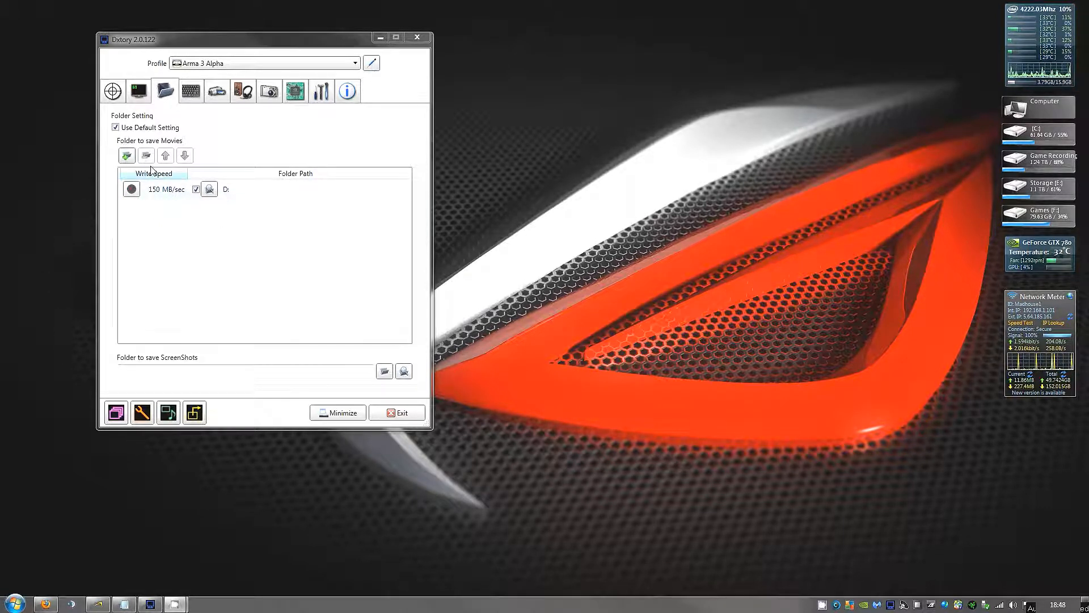
pyautogui.click(209, 189)
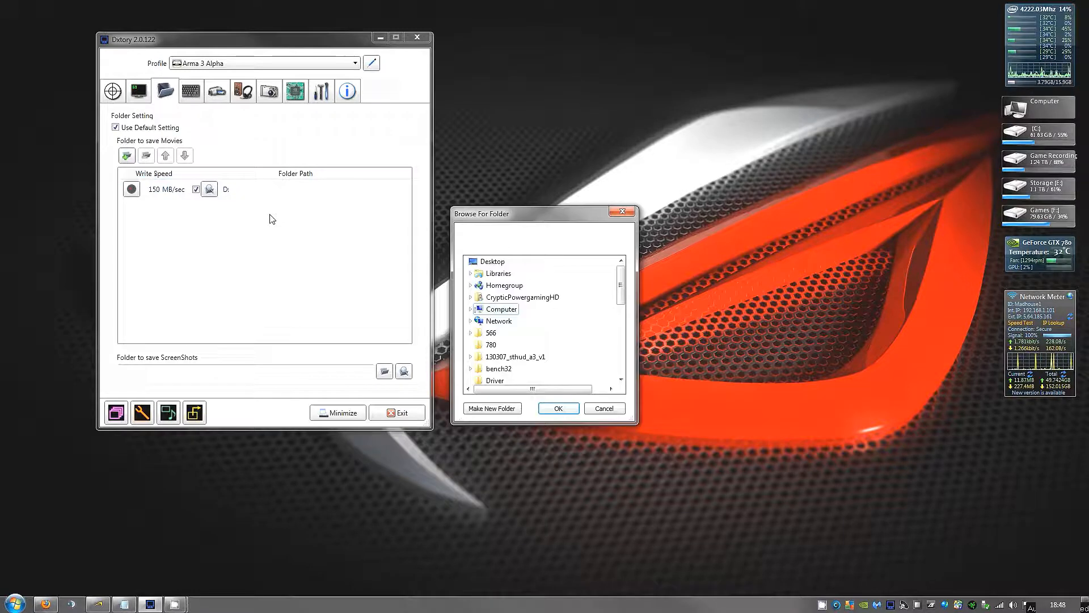
pyautogui.click(470, 309)
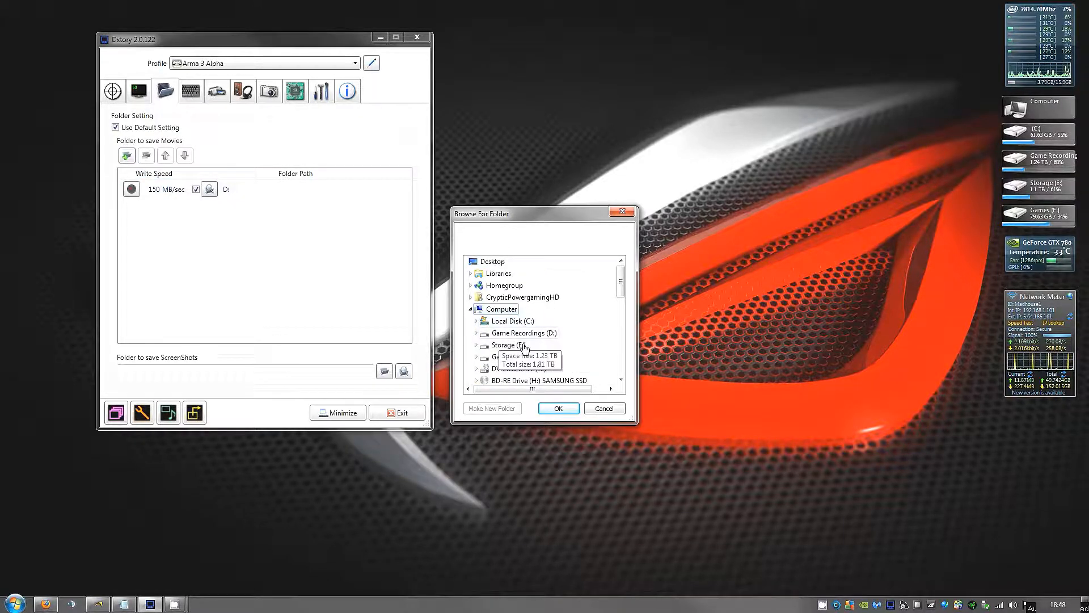
pyautogui.press('Escape')
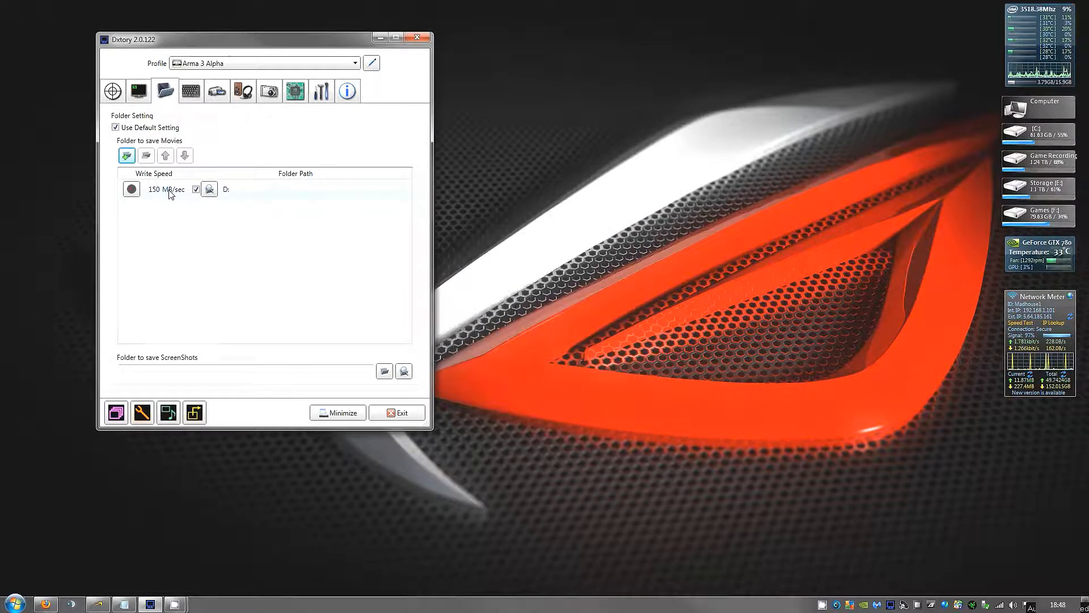
# - Run a 1000 MB write-speed benchmark on the D: movie folder and close it without applying the result
pyautogui.click(131, 190)
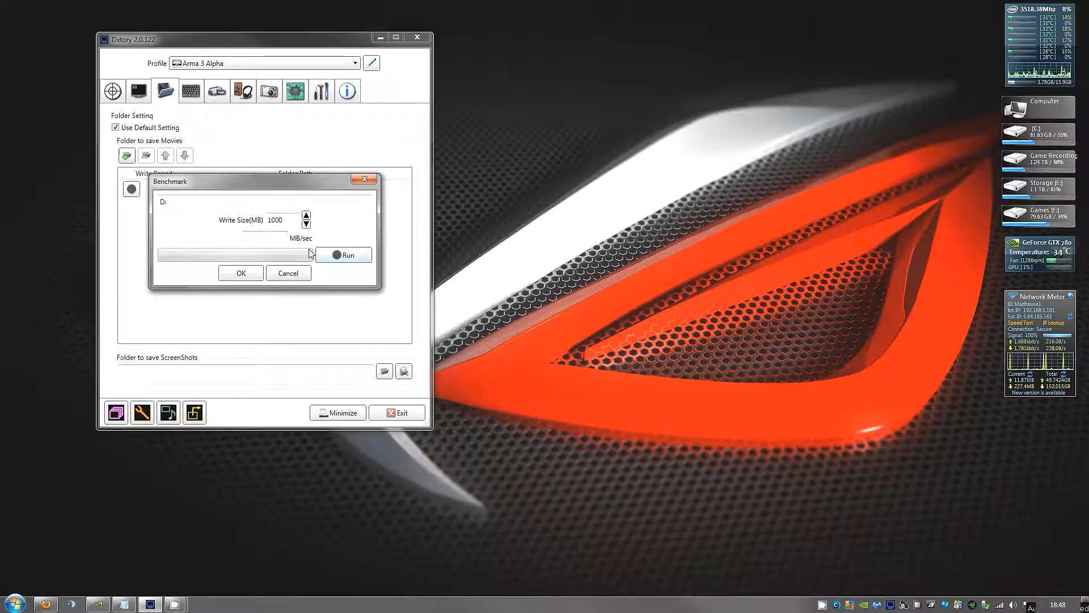
pyautogui.click(355, 255)
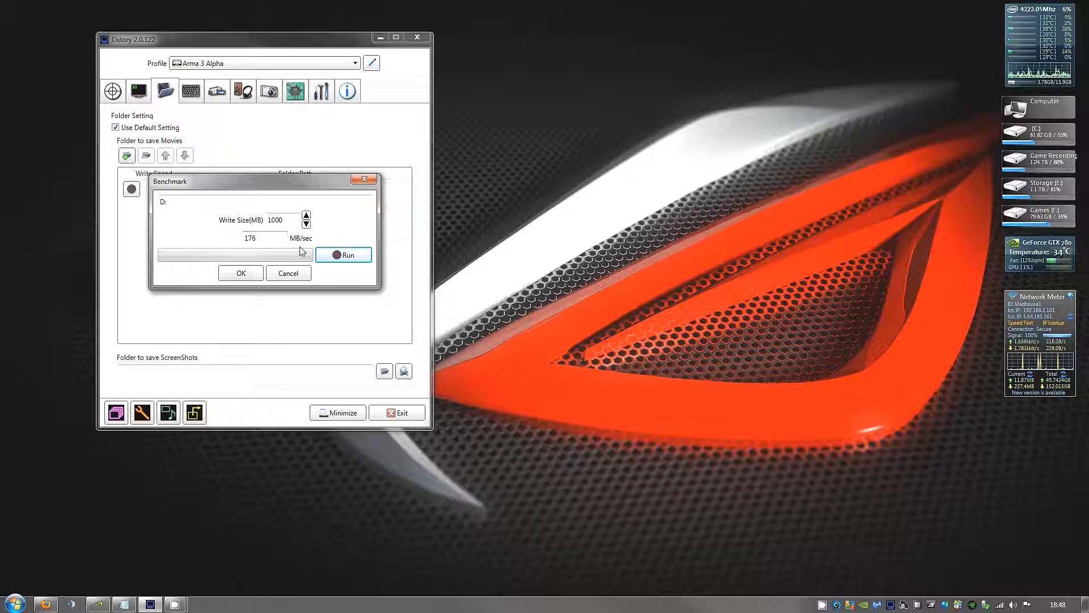
pyautogui.click(288, 277)
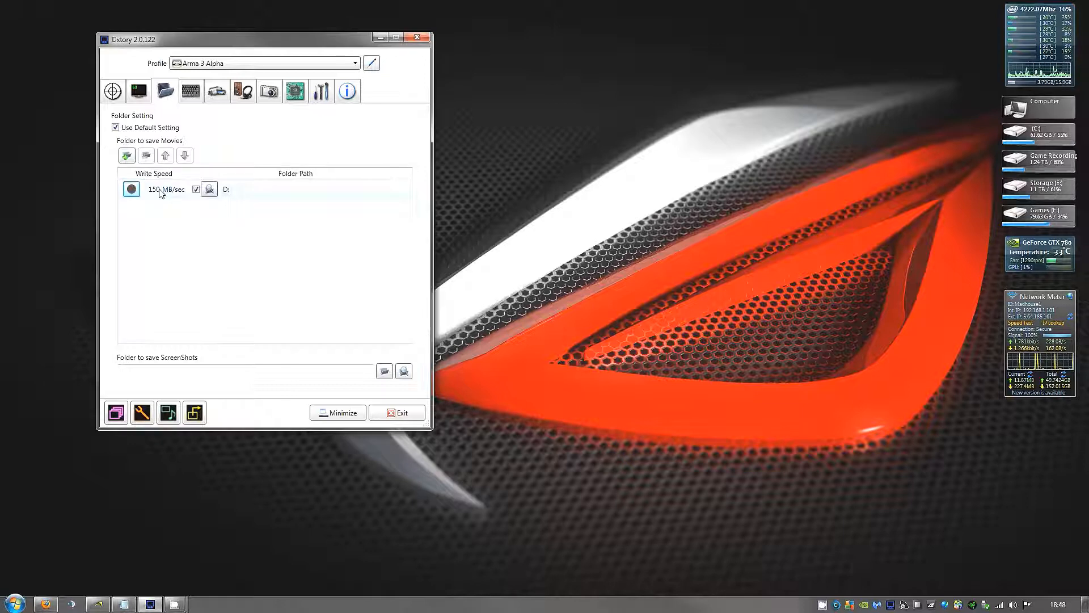
# - Open the write speed value of the D: movie folder for editing without entering a new value
pyautogui.click(161, 191)
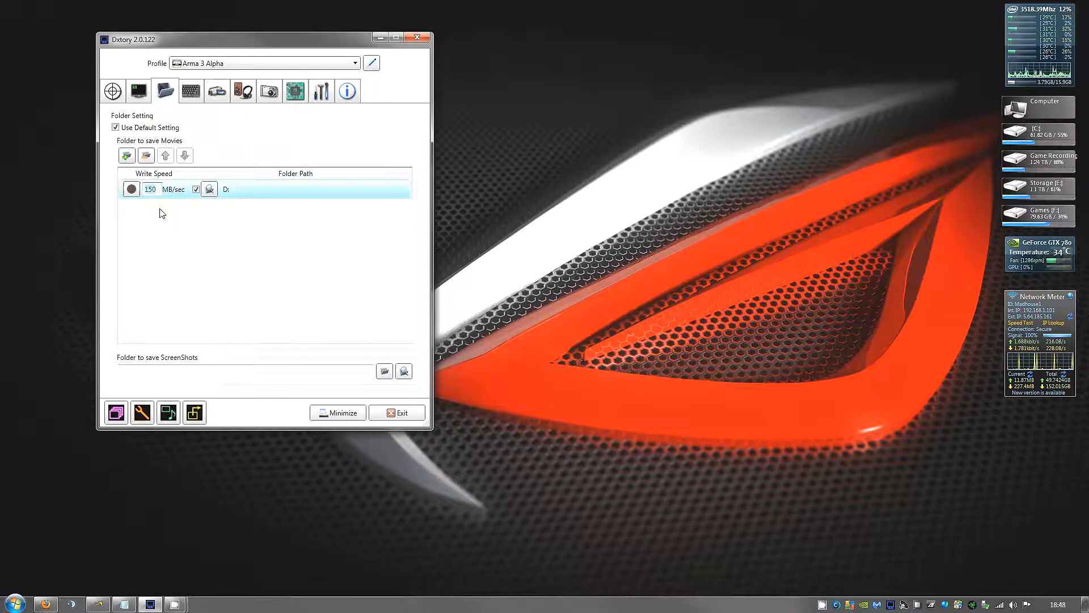
pyautogui.click(225, 264)
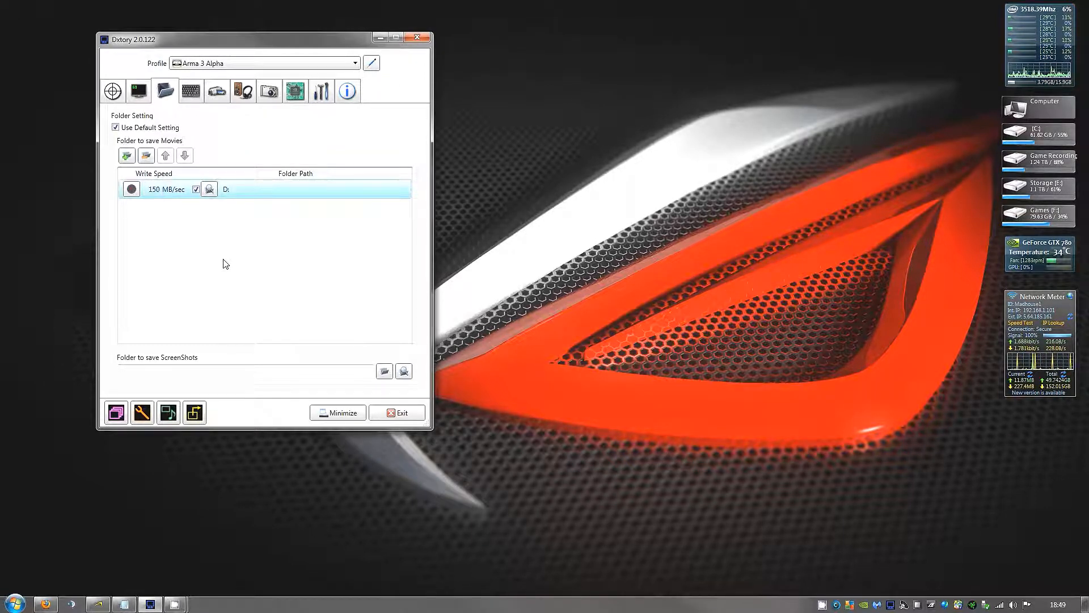
pyautogui.click(162, 195)
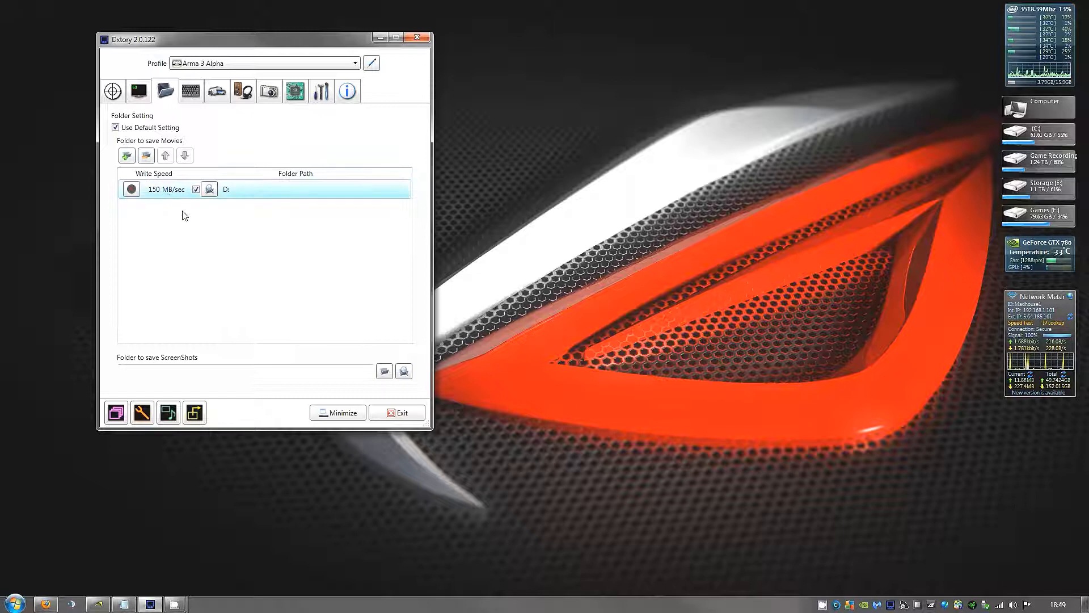
# - Review the hotkey assignments and the list of video codecs offered in the movie settings
pyautogui.click(192, 92)
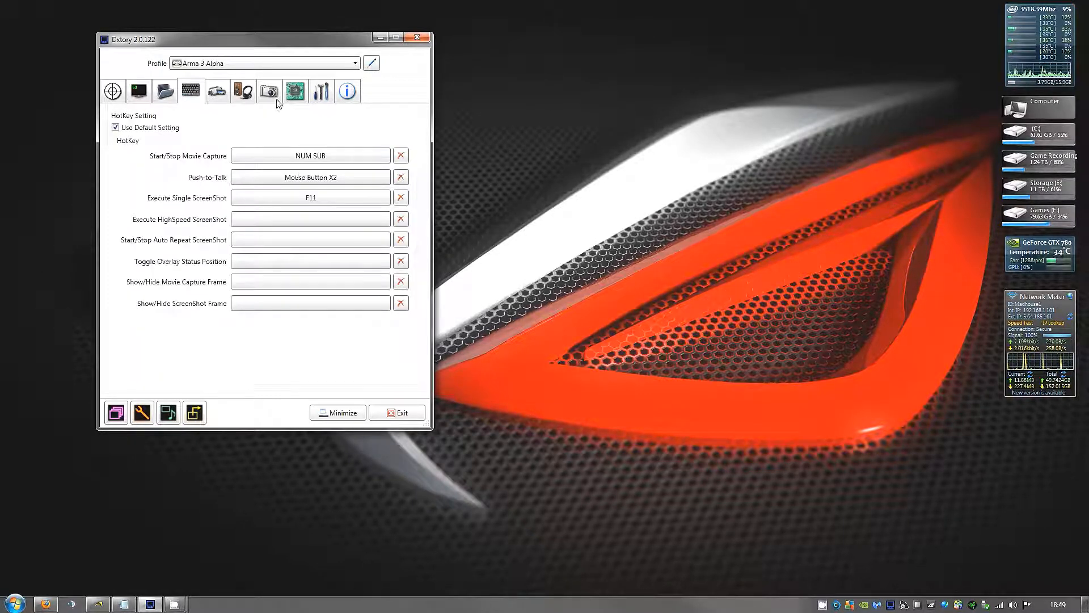
pyautogui.click(222, 95)
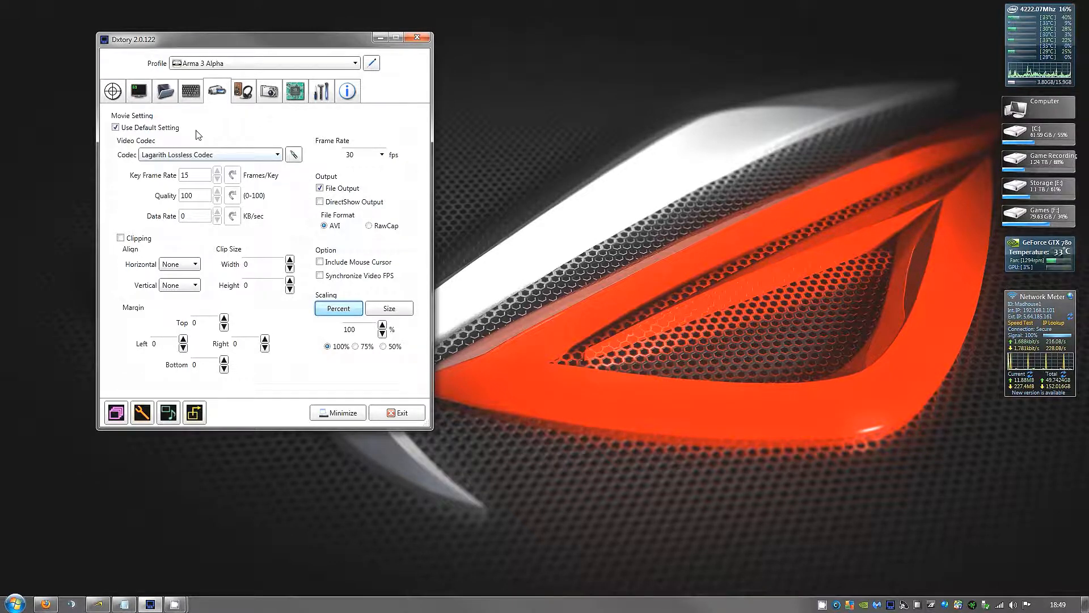
pyautogui.click(239, 155)
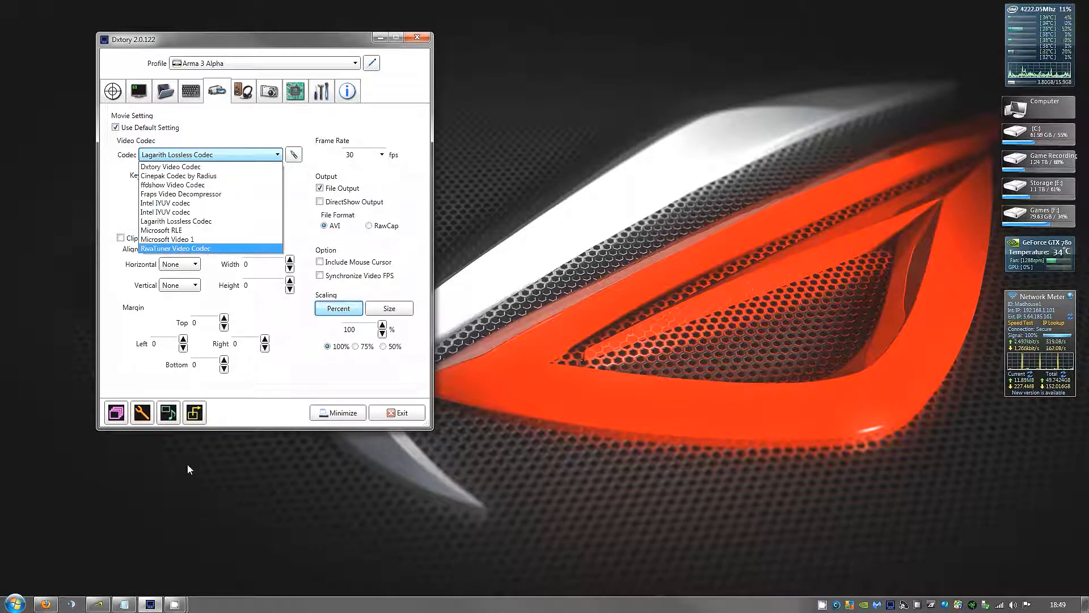
pyautogui.click(280, 139)
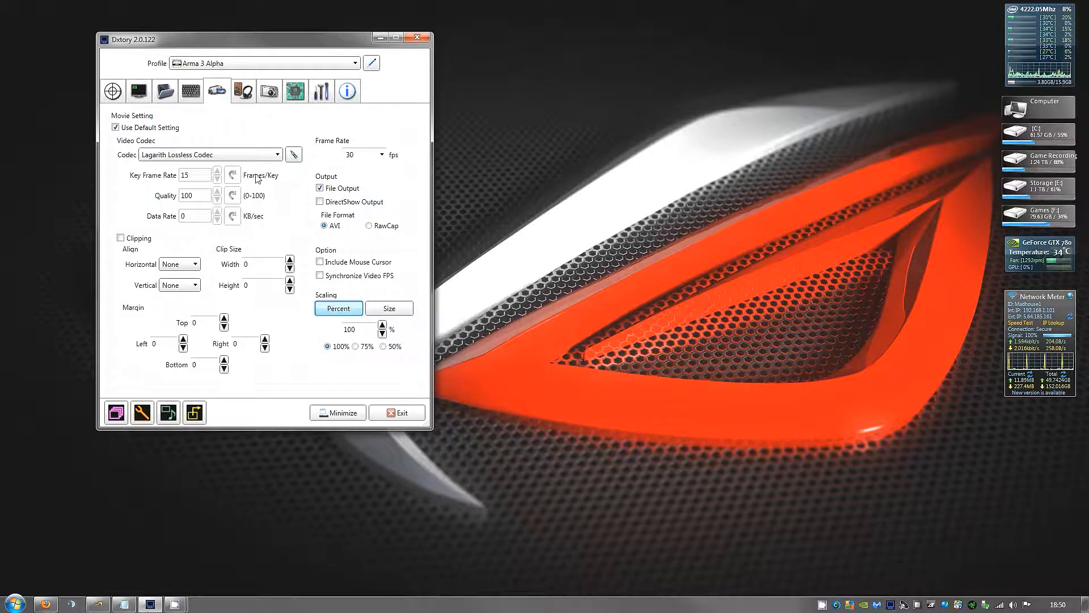
# - Examine the Lagarith Lossless Codec's configuration and its mode choices, keeping YV12, and close it without saving
pyautogui.click(293, 155)
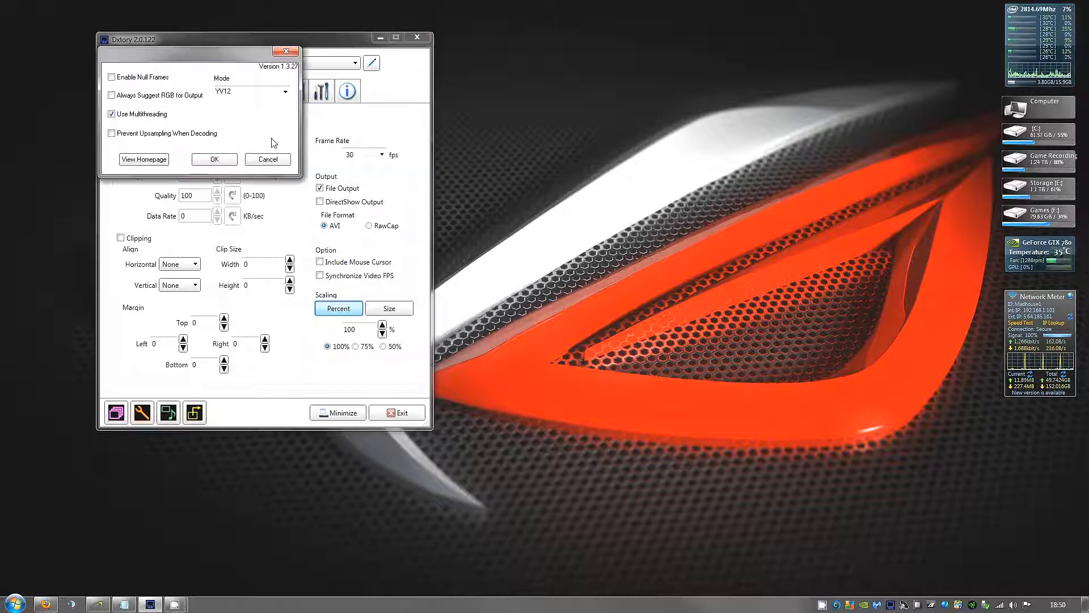
pyautogui.moveTo(178, 59); pyautogui.dragTo(490, 104)
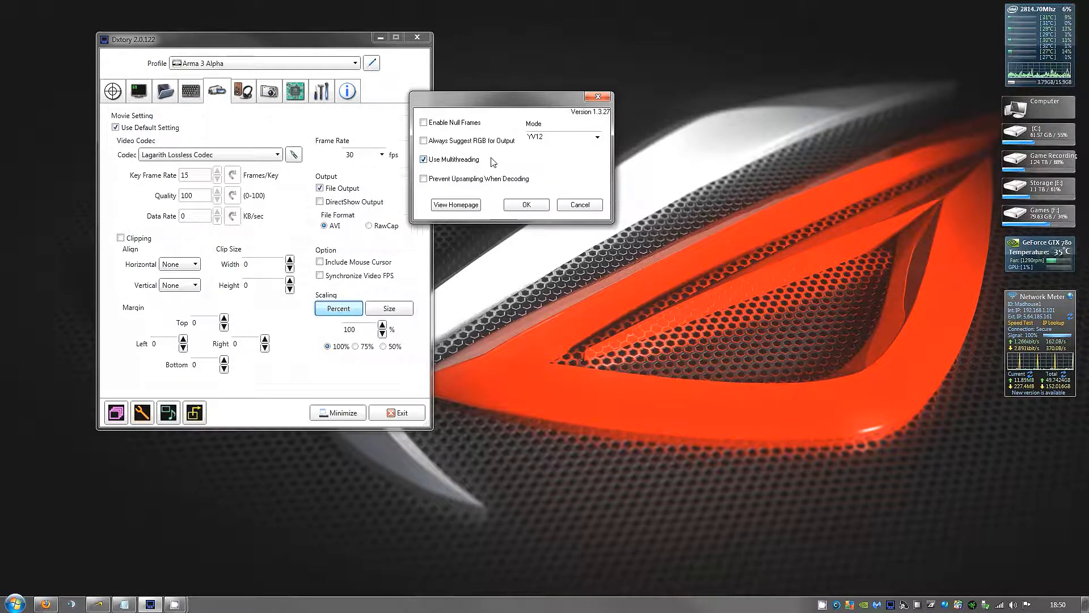
pyautogui.click(598, 138)
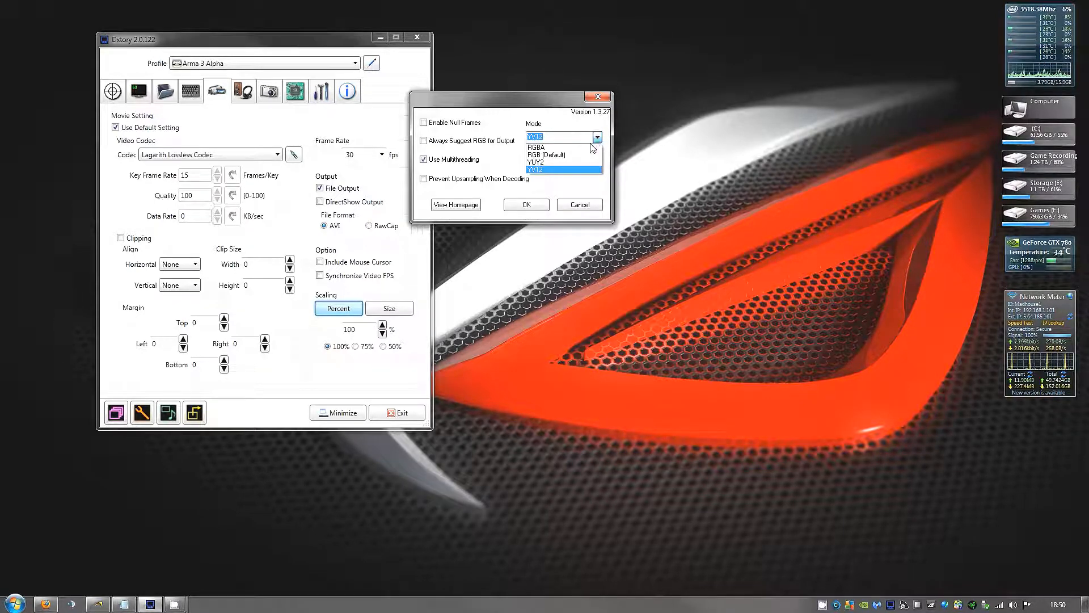
pyautogui.click(546, 170)
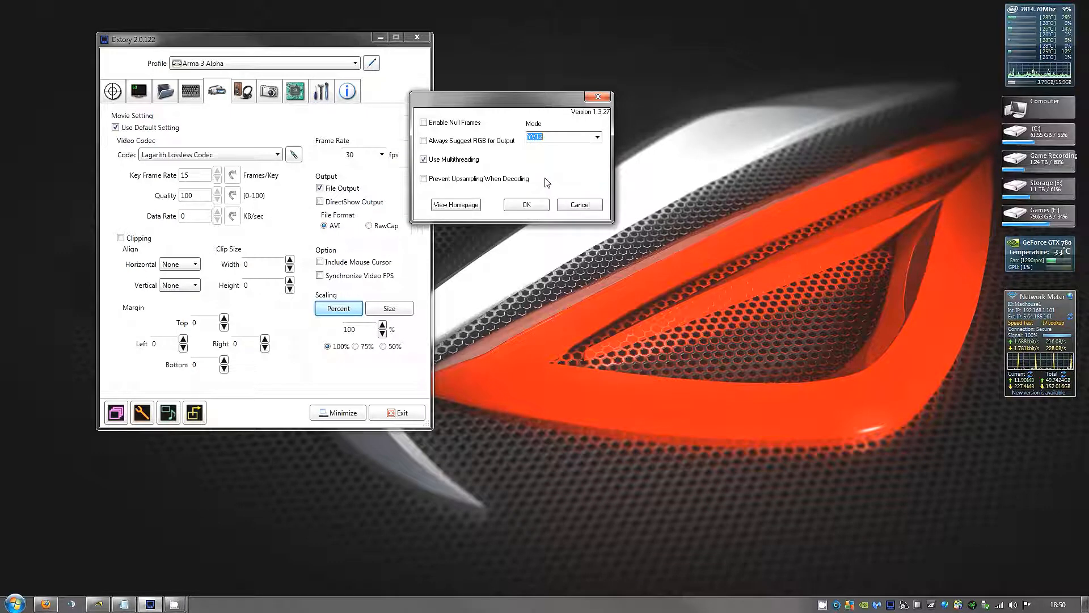
pyautogui.click(578, 205)
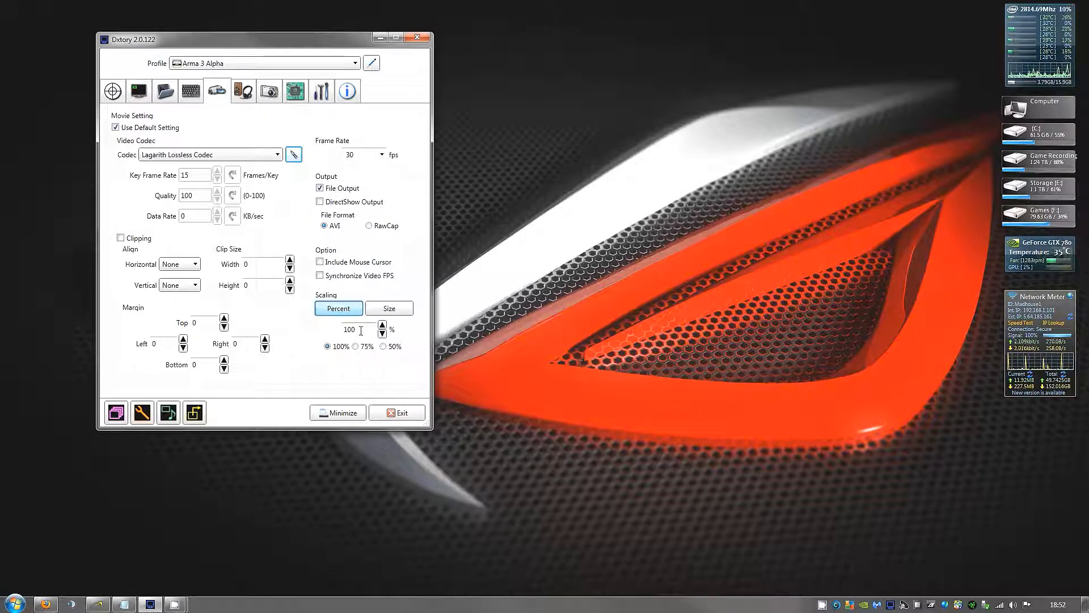
# - Look at the Size scaling fields for movies and return the scaling to Percent
pyautogui.click(378, 311)
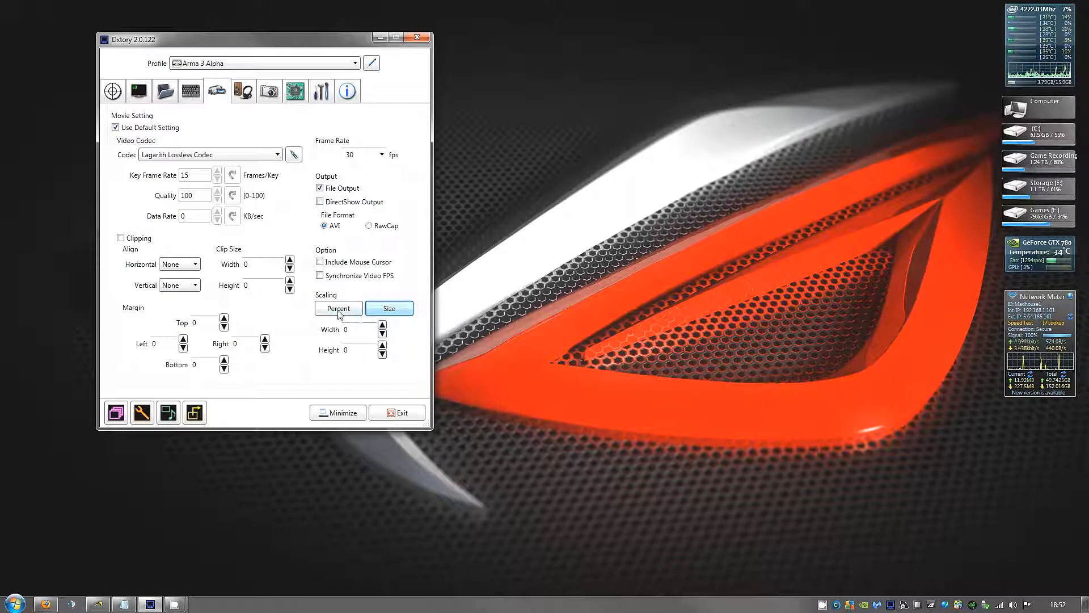
pyautogui.click(339, 314)
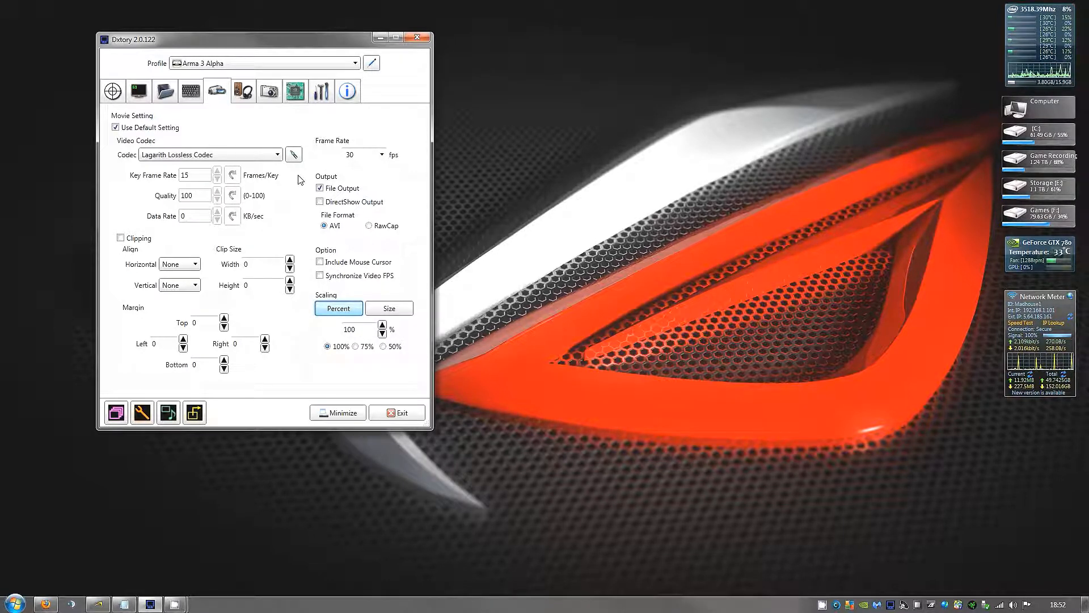
# - Review the audio settings of both sound sources and the devices available for the second source
pyautogui.click(244, 92)
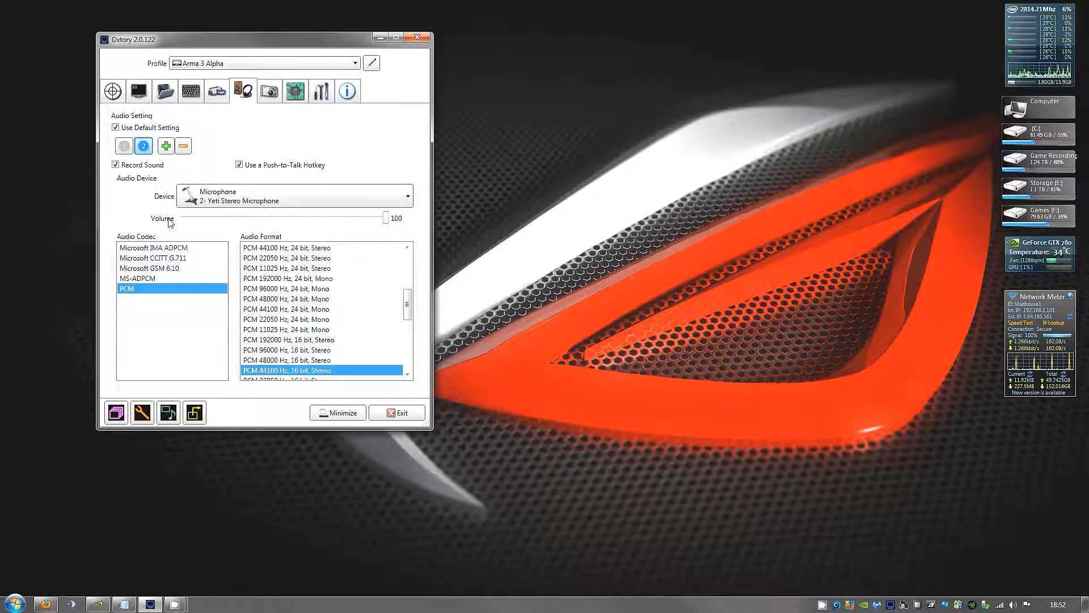
pyautogui.click(124, 146)
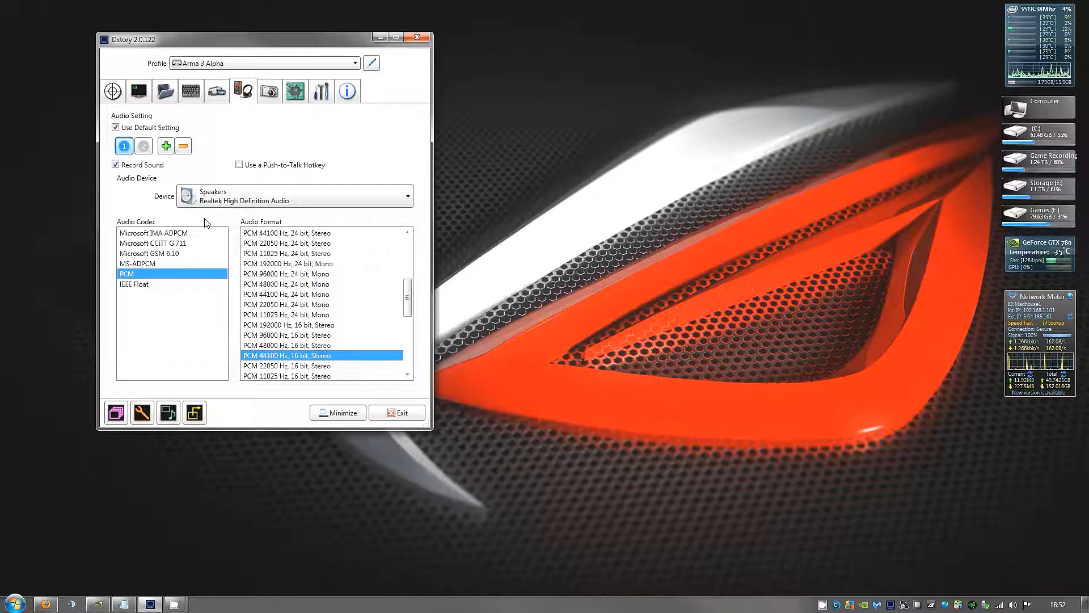
pyautogui.click(144, 146)
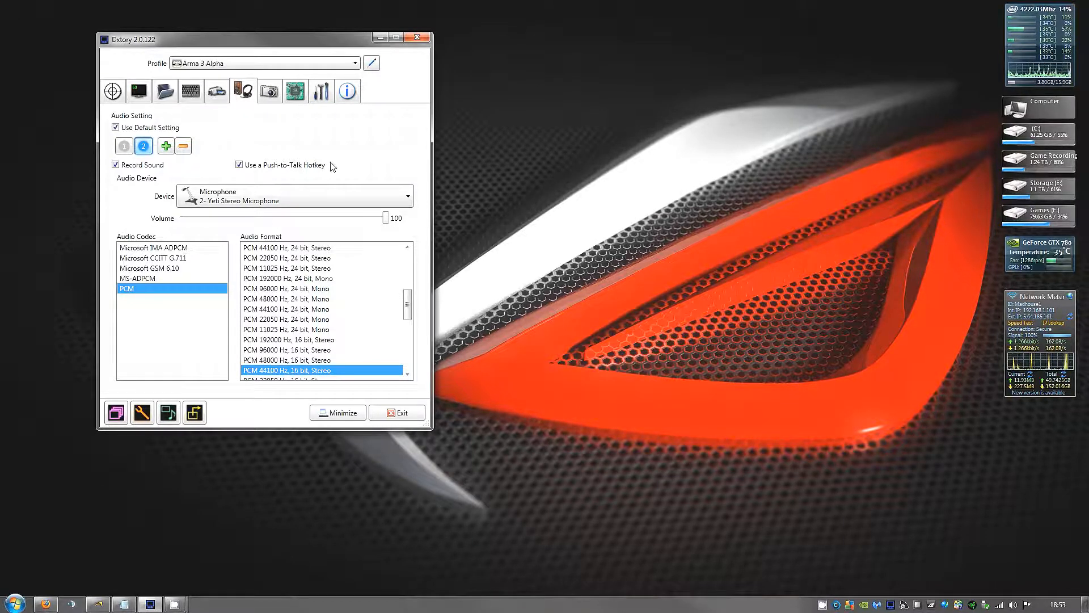
pyautogui.click(345, 202)
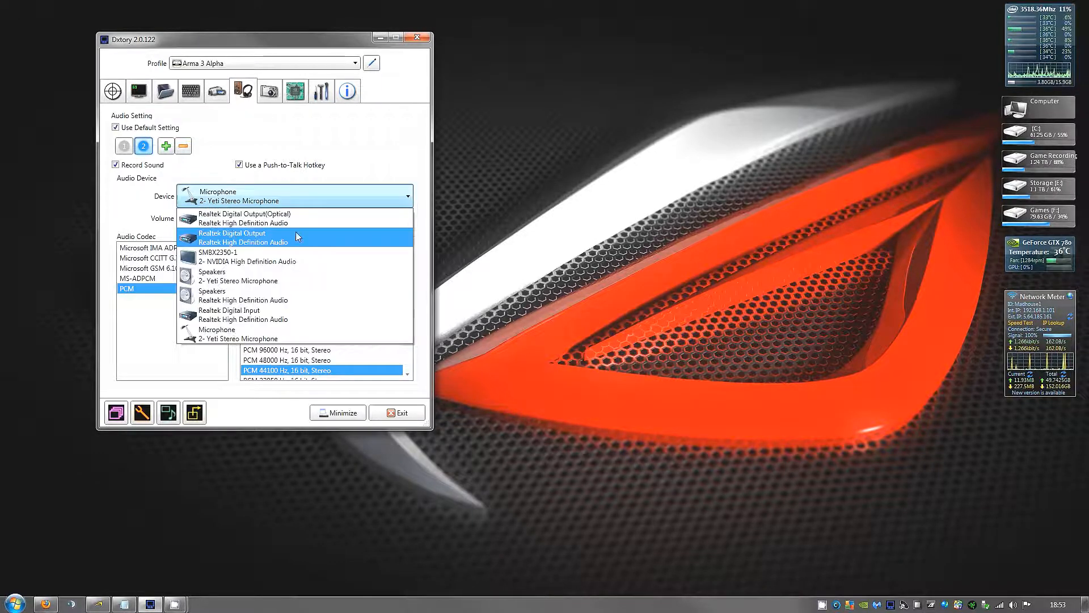
pyautogui.click(323, 196)
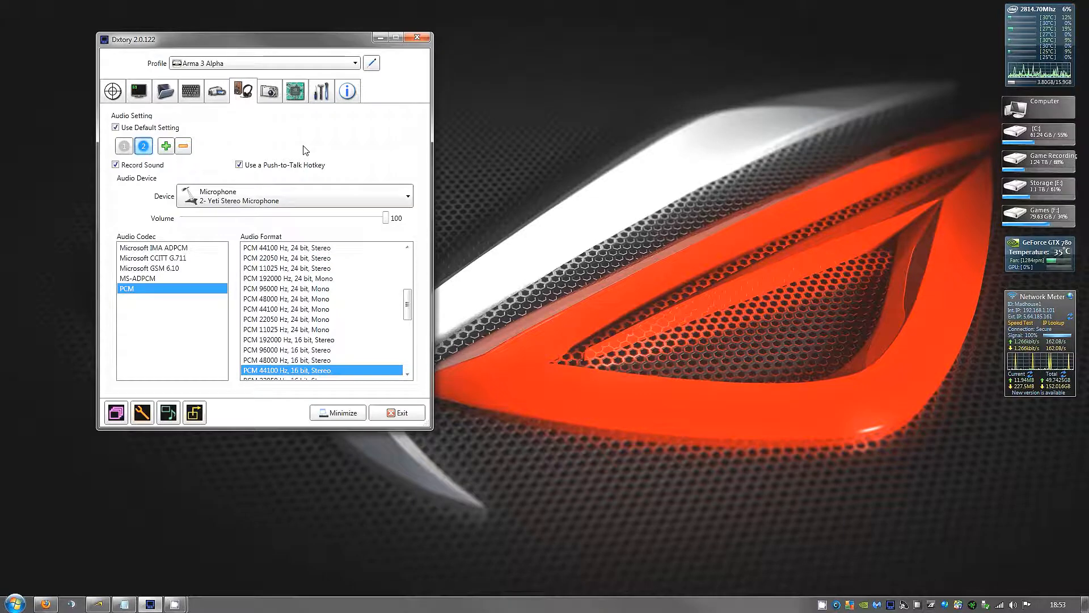
# - Review the screenshot settings and the advanced options, including the multi-GPU fix
pyautogui.click(269, 92)
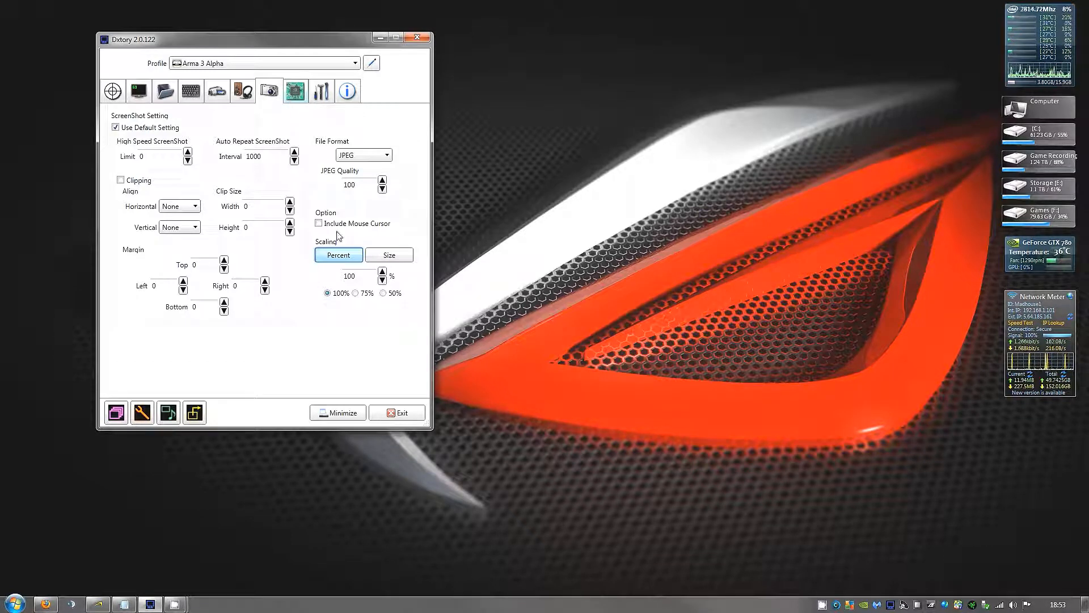
pyautogui.click(295, 92)
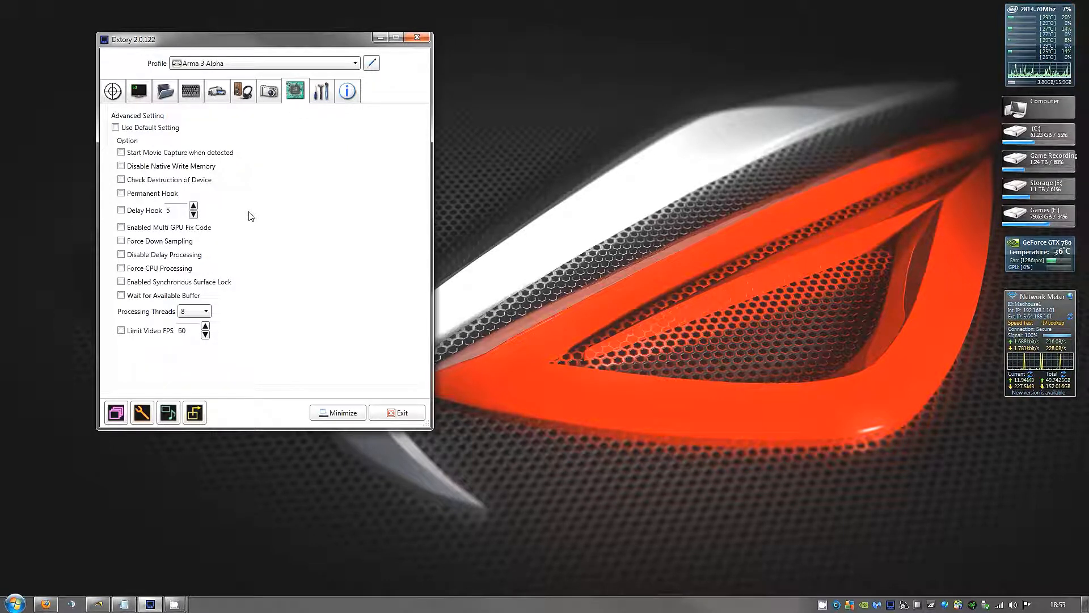
pyautogui.moveTo(148, 229)
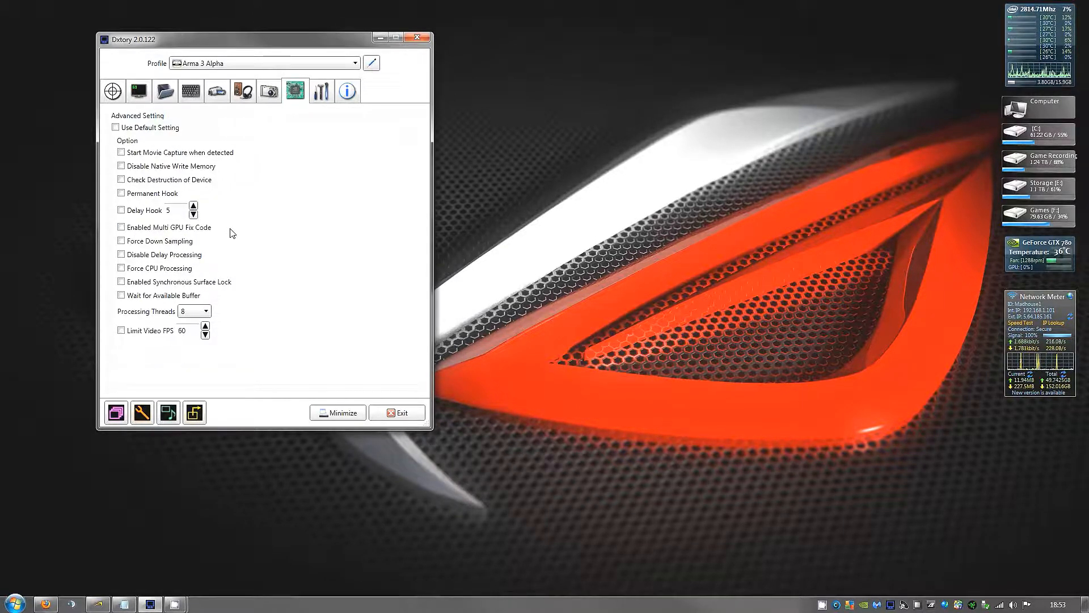
pyautogui.moveTo(218, 234)
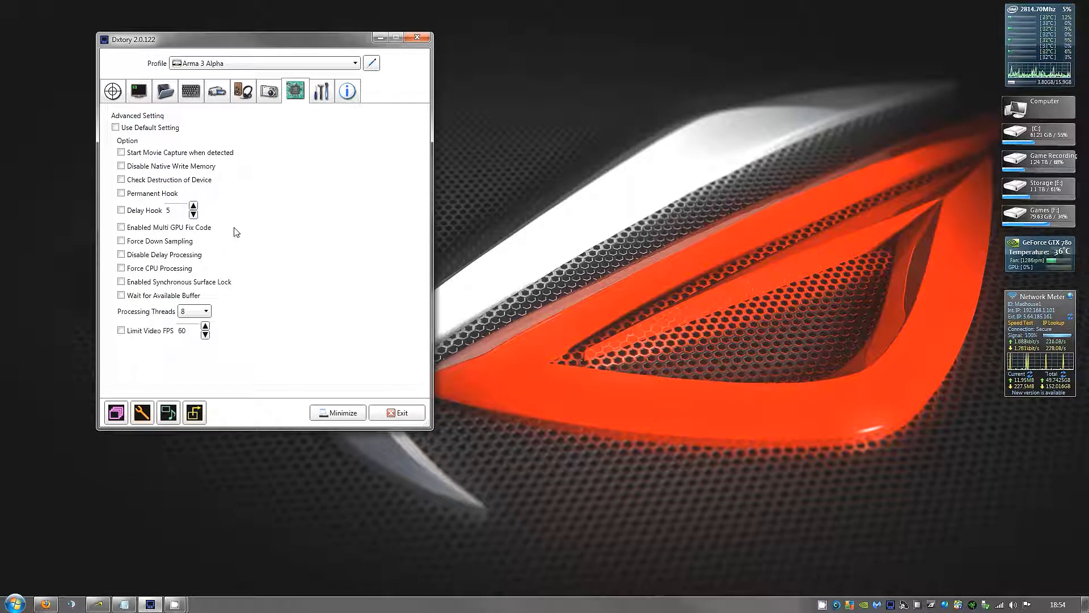
# - Check the available Processing Threads choices and dismiss the Malwarebytes notification
pyautogui.click(191, 314)
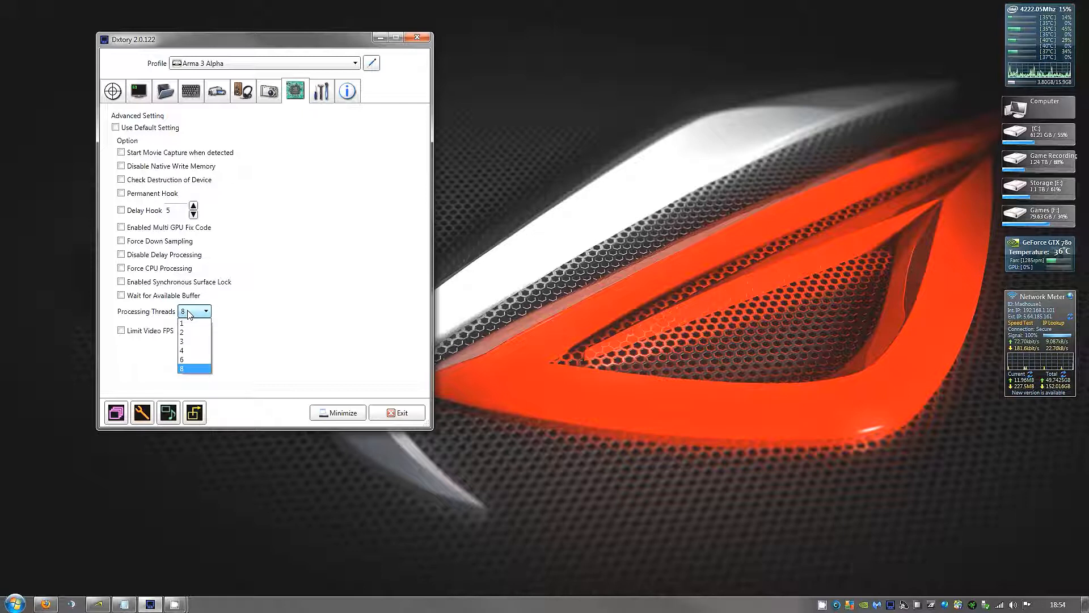
pyautogui.click(290, 339)
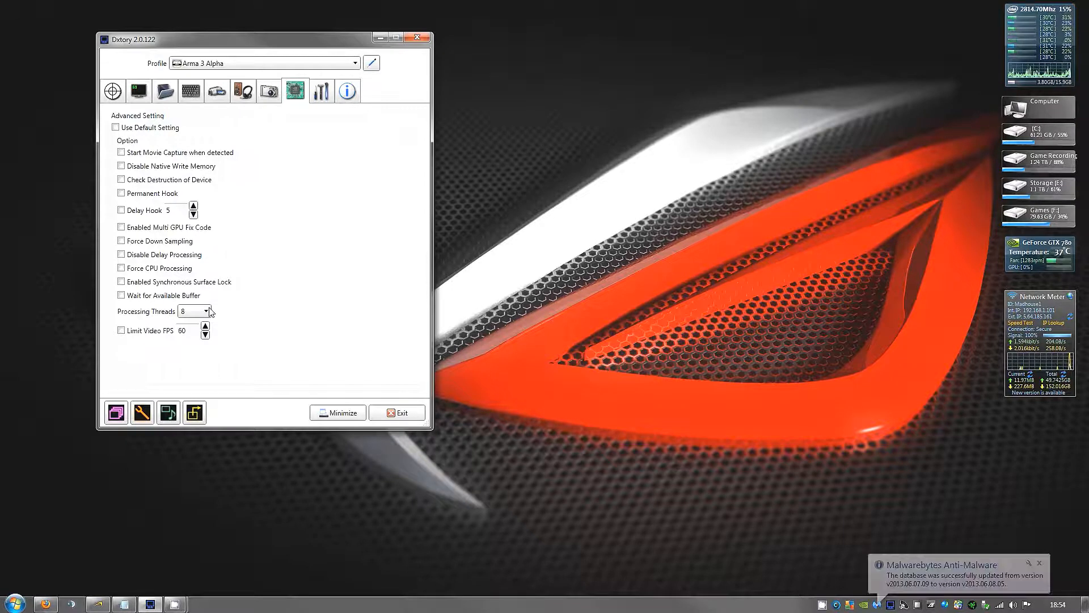
pyautogui.click(1039, 562)
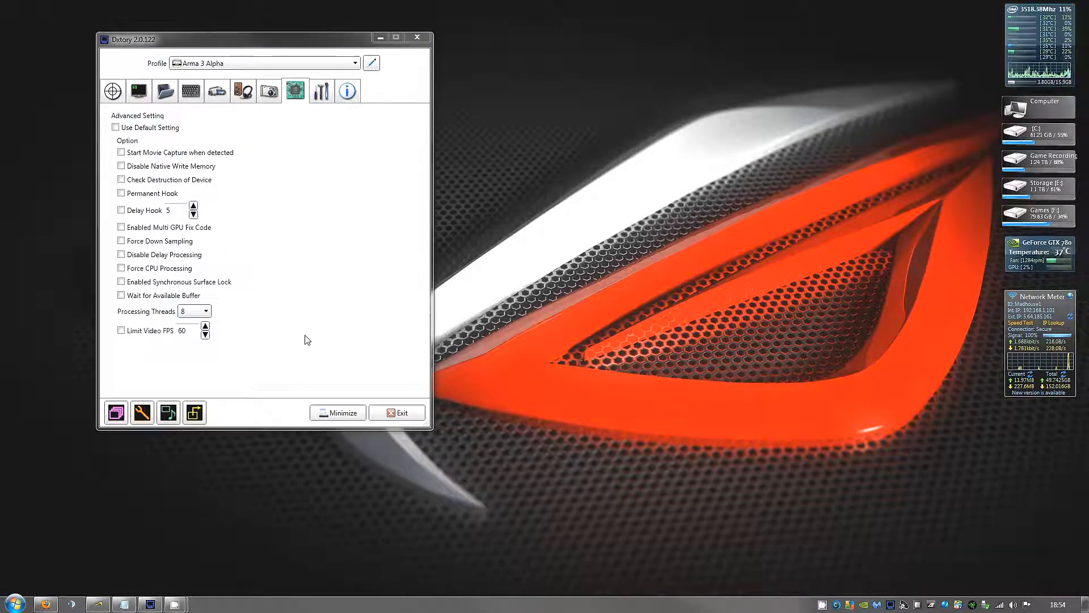
pyautogui.click(196, 311)
pyautogui.click(285, 364)
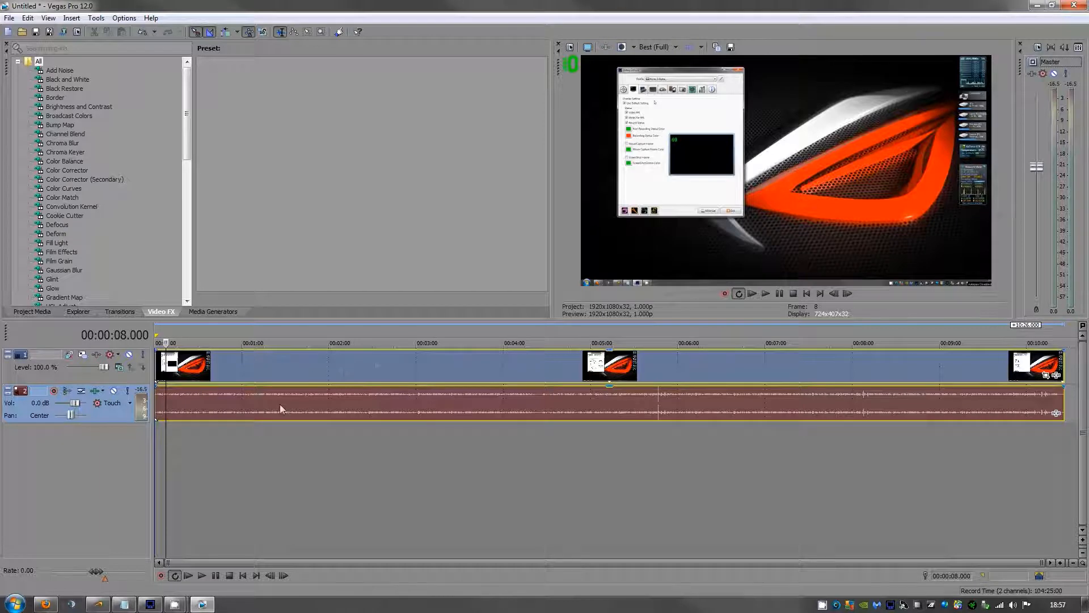
# - In Vegas Pro, set the video event on the timeline to Disable resample in its event properties
pyautogui.click(361, 363)
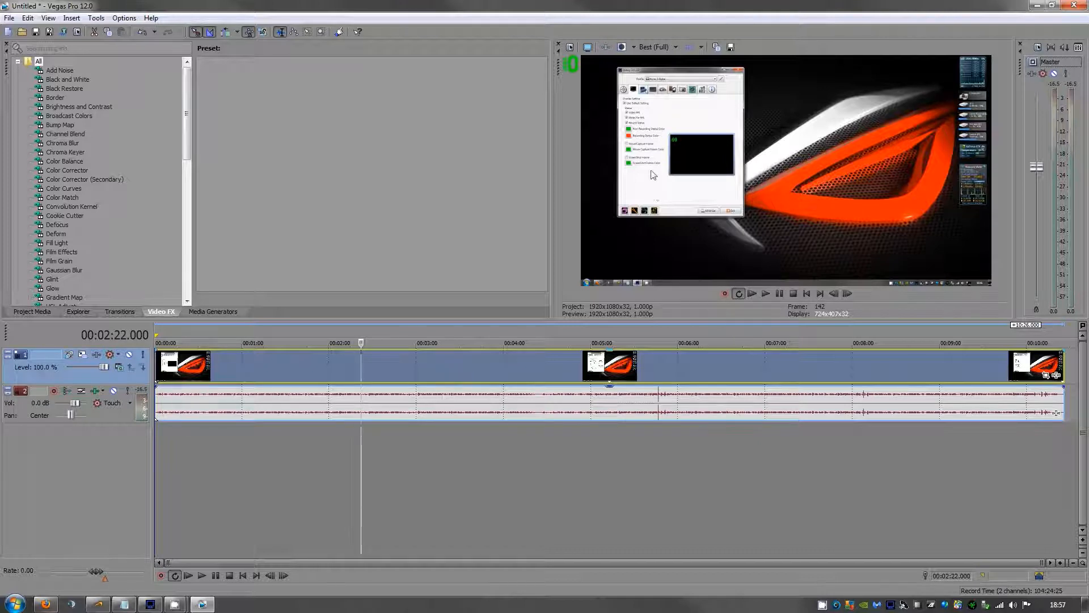
pyautogui.rightClick(379, 367)
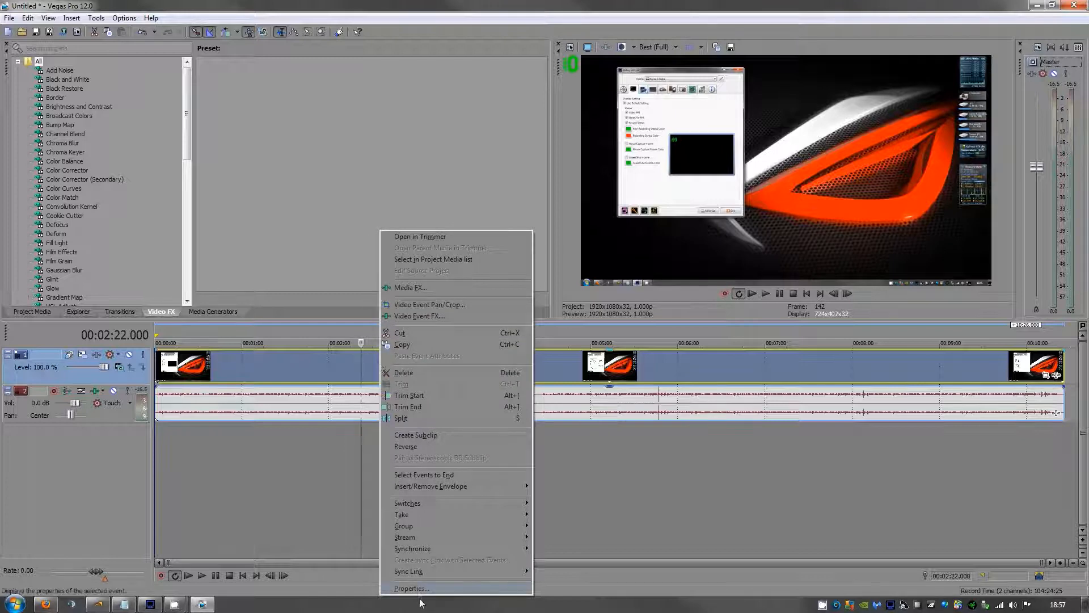
pyautogui.click(420, 590)
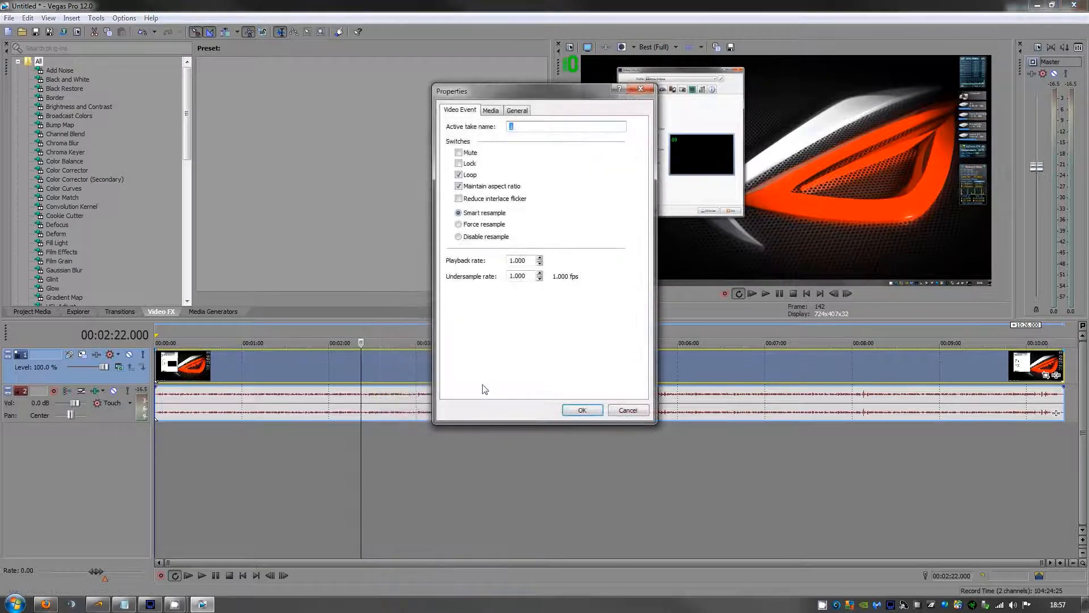
pyautogui.click(458, 237)
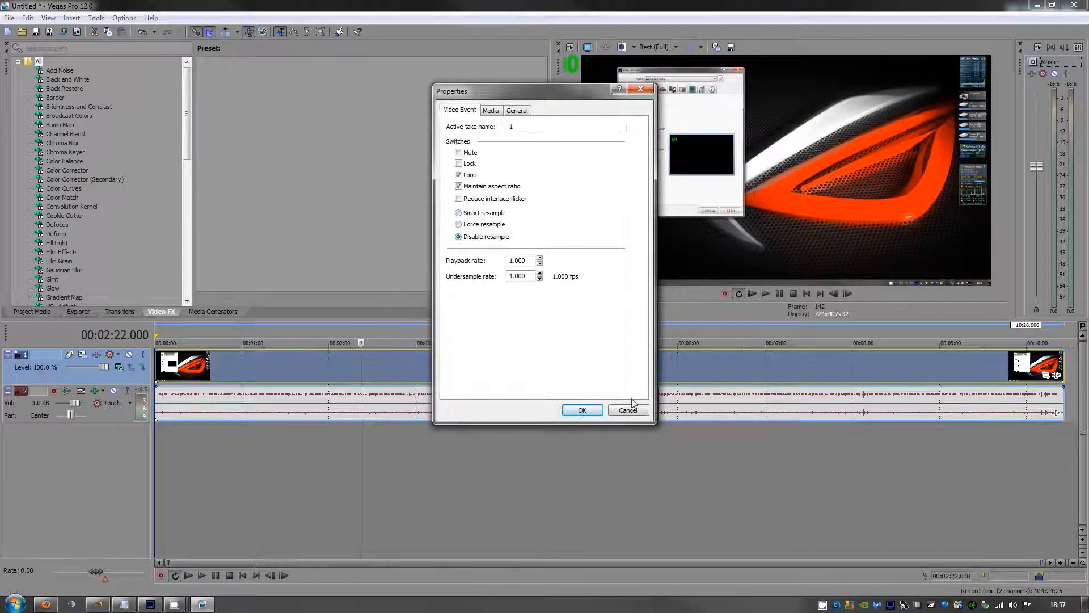
pyautogui.click(579, 411)
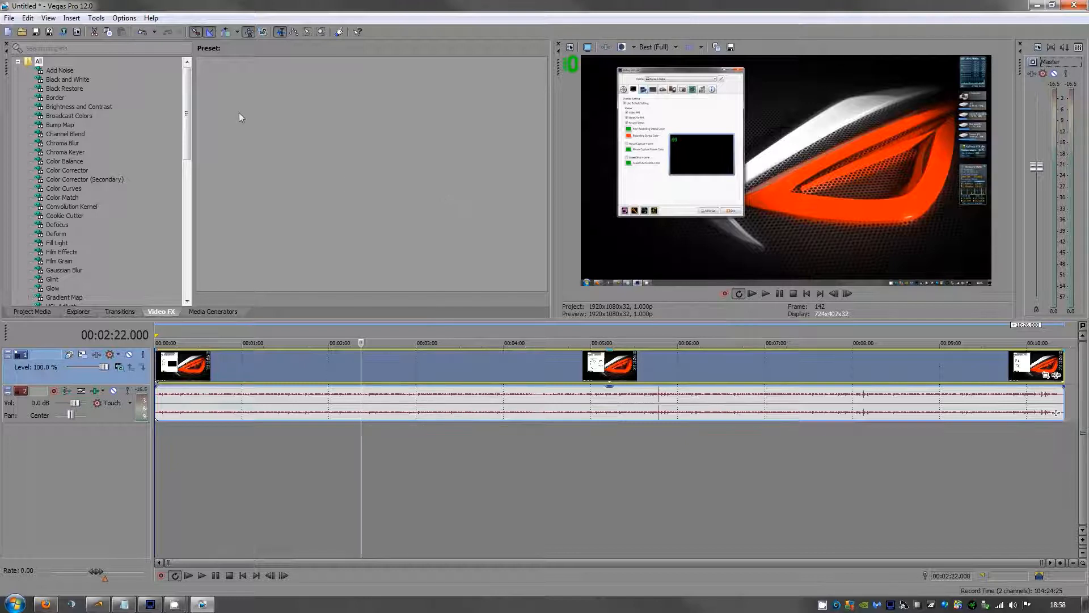
# - Open the Render As settings and select the youtube template of the MainConcept AVC/AAC format
pyautogui.click(7, 19)
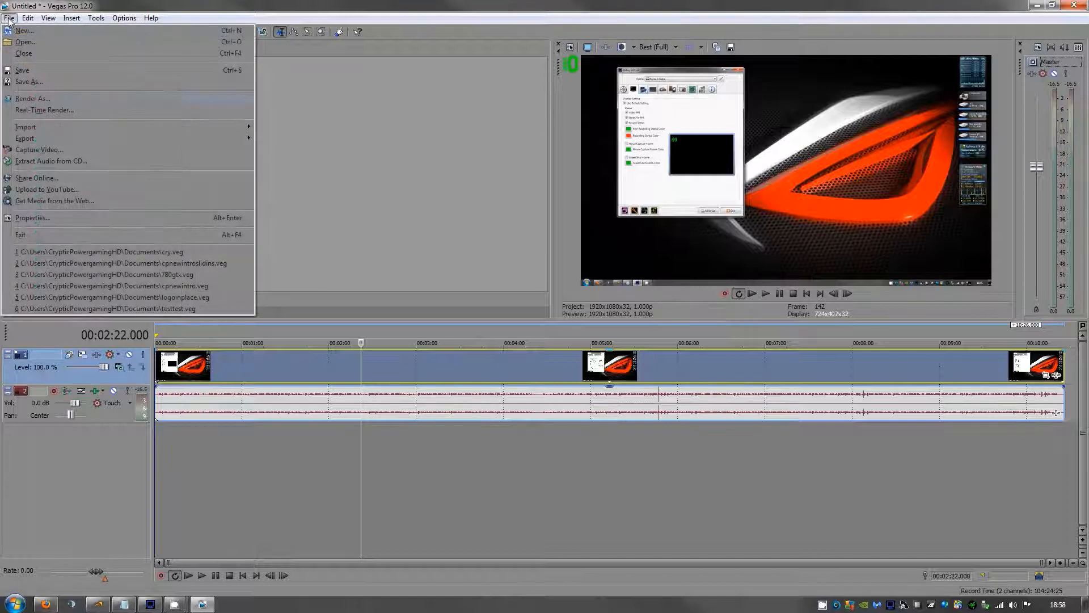
pyautogui.click(65, 101)
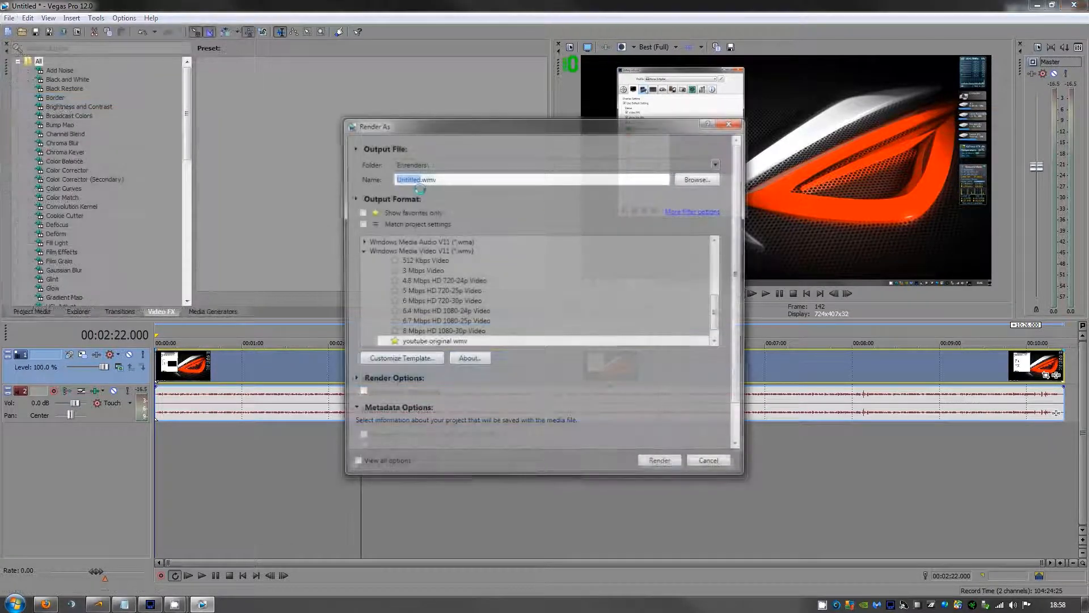
pyautogui.click(711, 312)
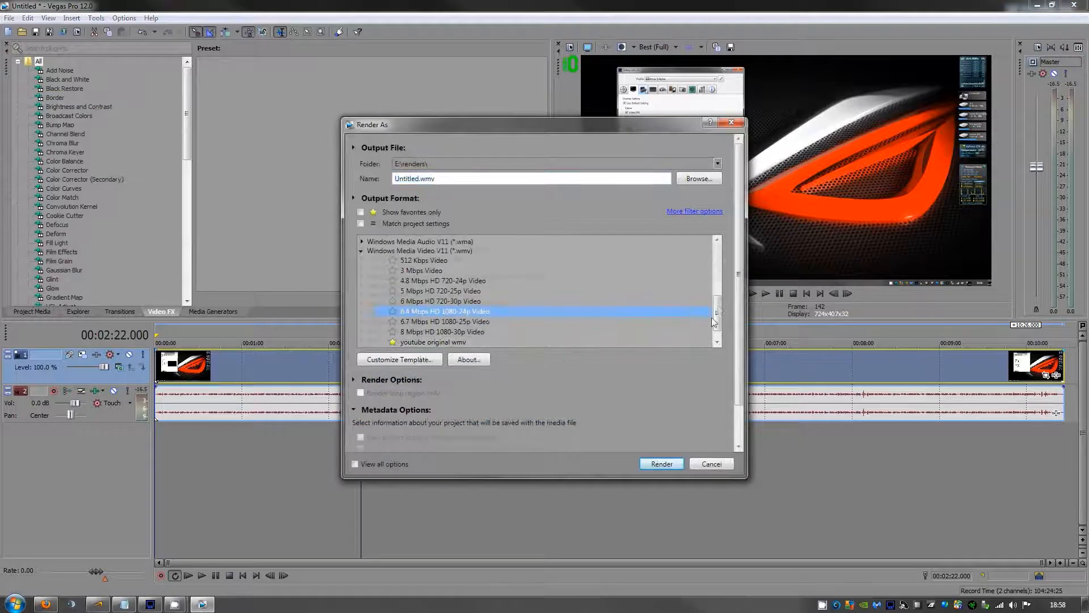
pyautogui.moveTo(717, 313); pyautogui.dragTo(723, 256)
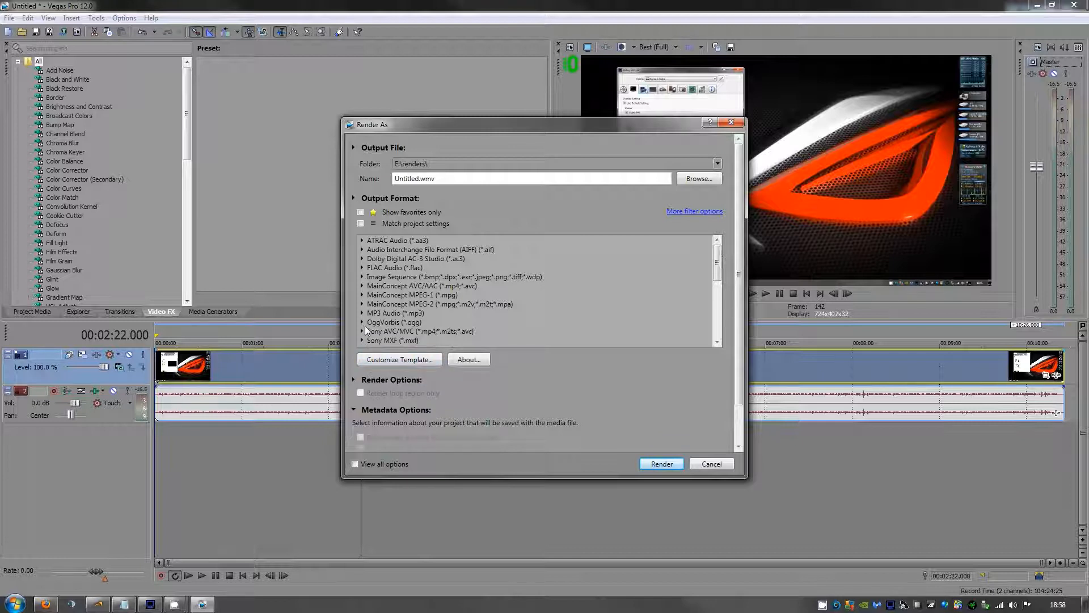
pyautogui.click(362, 286)
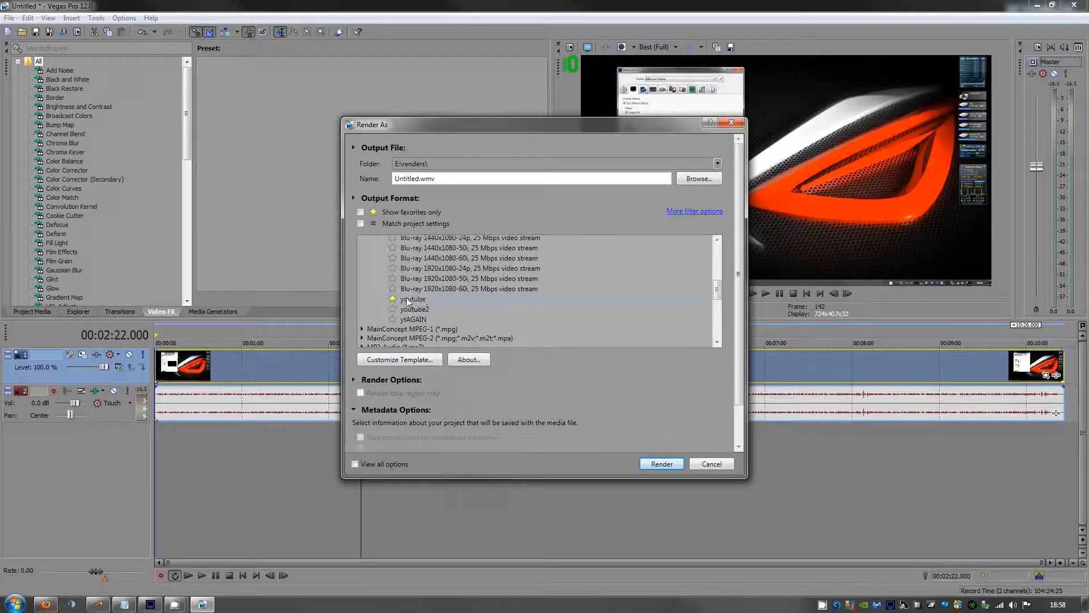
pyautogui.click(421, 300)
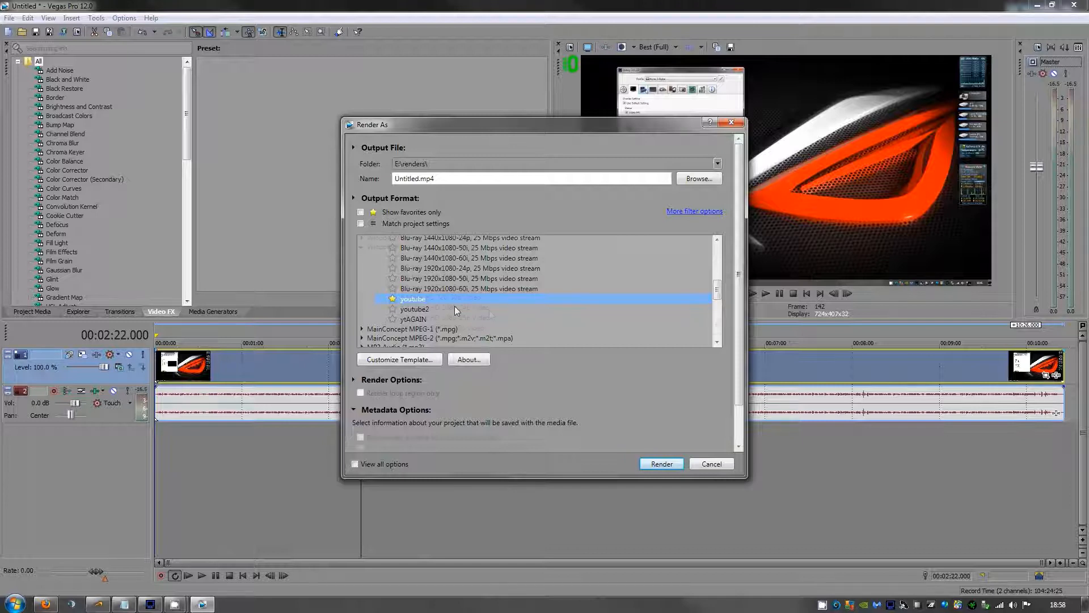
# - Open the youtube template's custom settings and review its video options, including the available constant bit rates
pyautogui.scroll(-5, 454, 305)
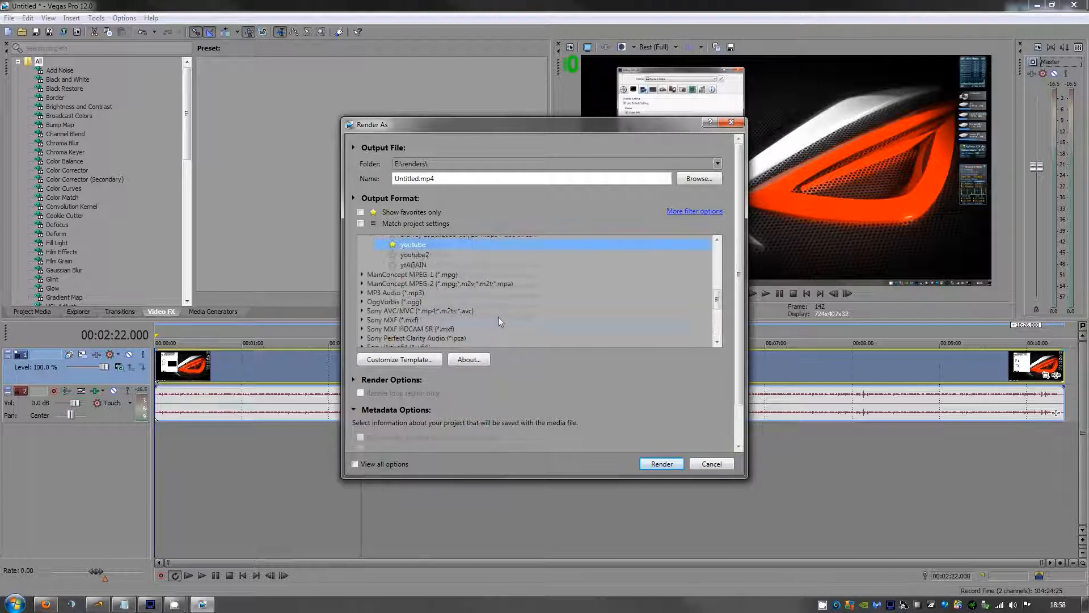
pyautogui.scroll(3, 499, 317)
pyautogui.click(400, 360)
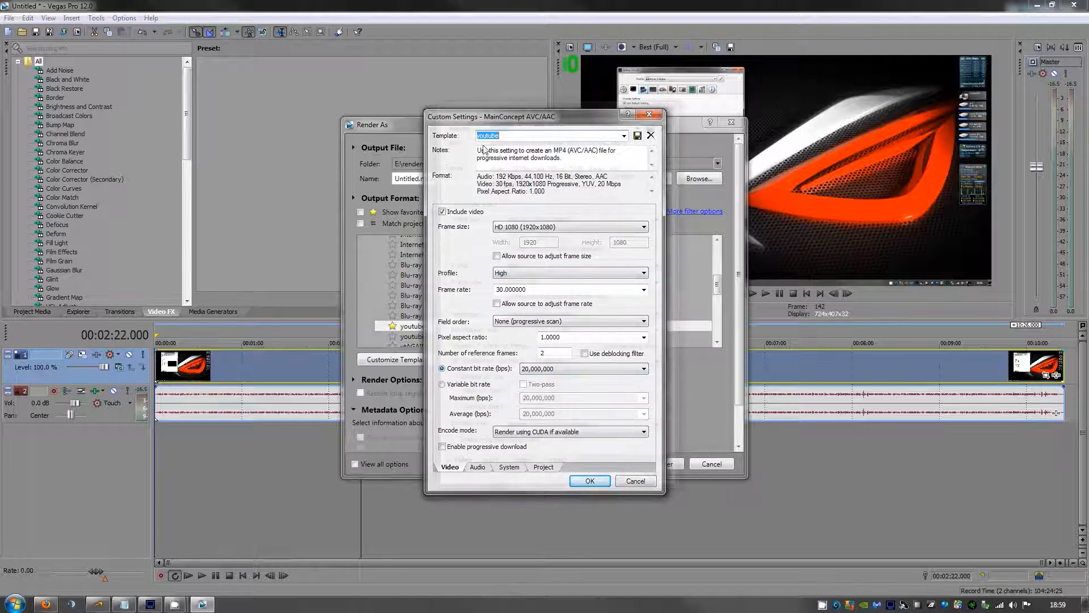
pyautogui.moveTo(479, 119); pyautogui.dragTo(492, 113)
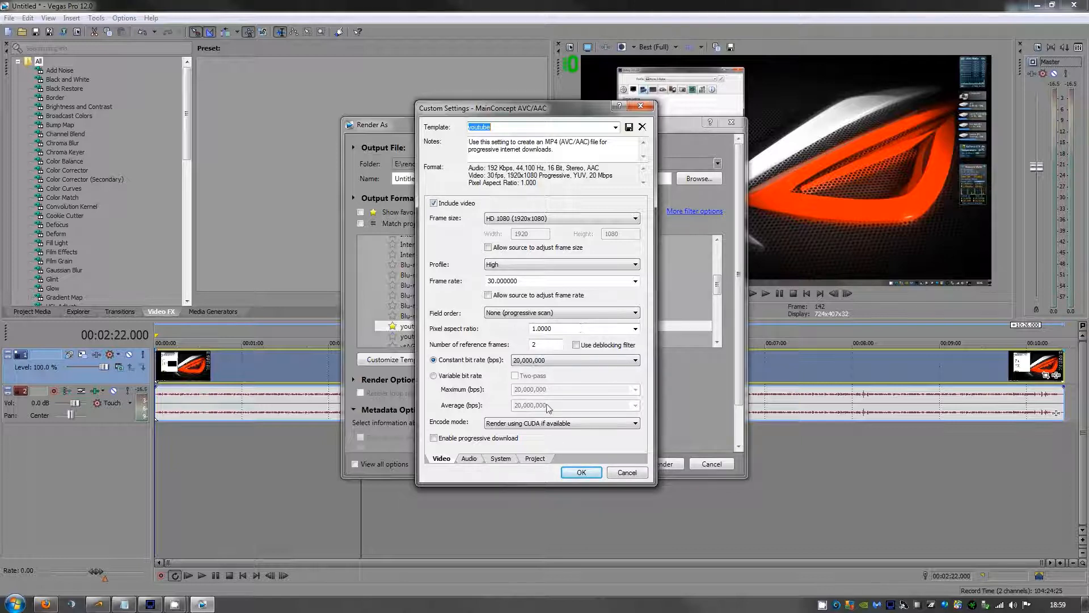
pyautogui.click(517, 360)
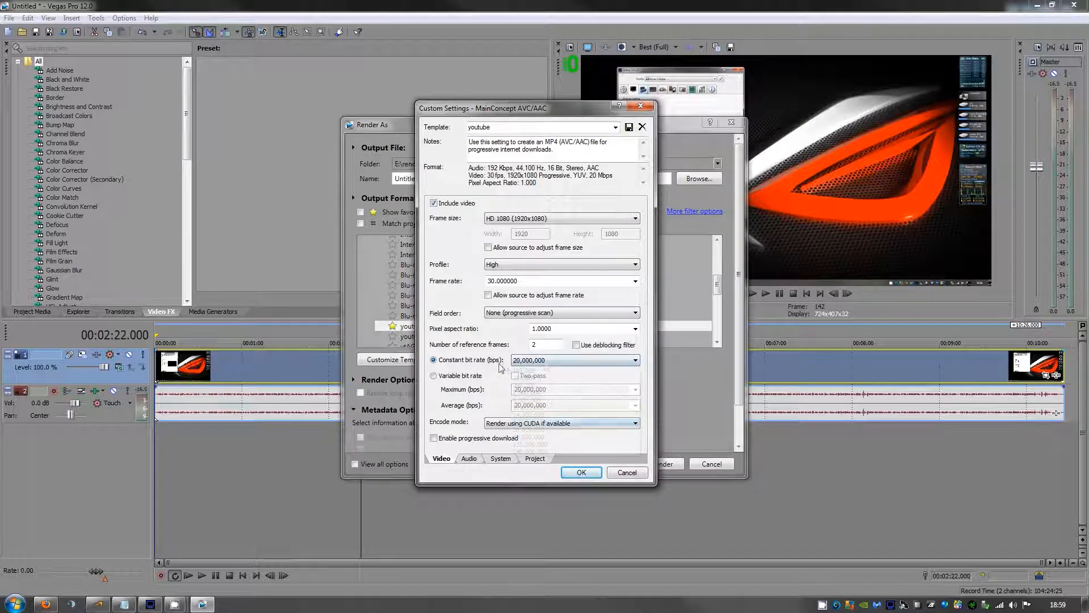
pyautogui.click(545, 361)
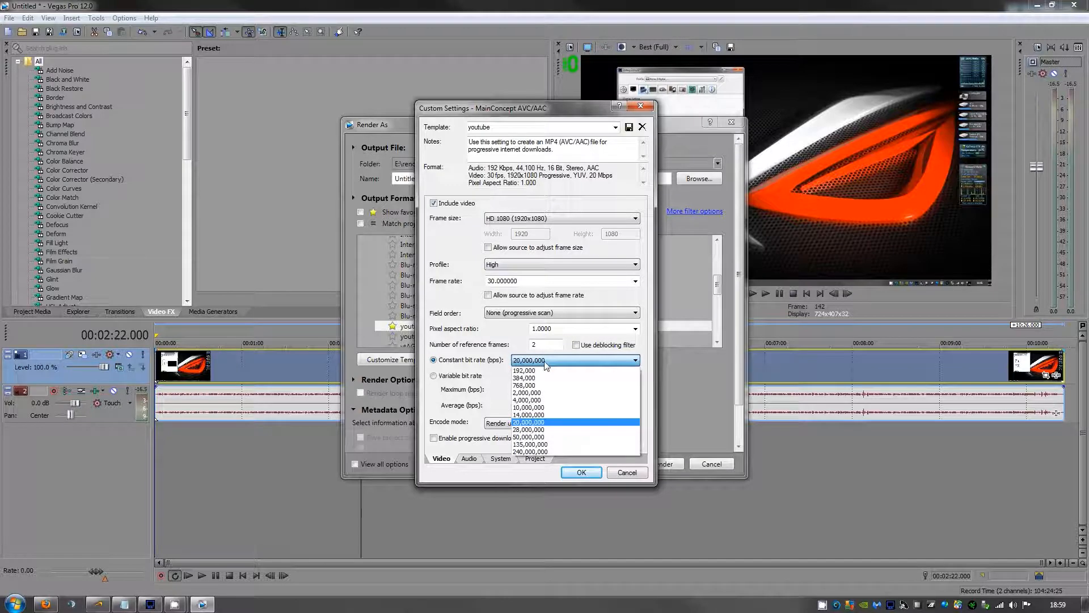
pyautogui.click(546, 362)
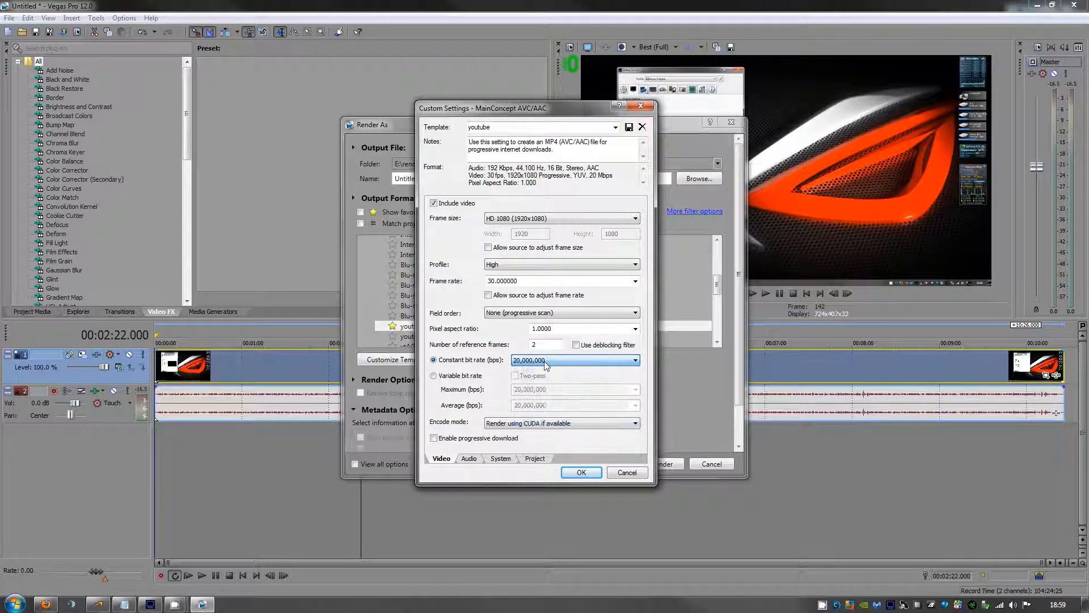
pyautogui.click(524, 365)
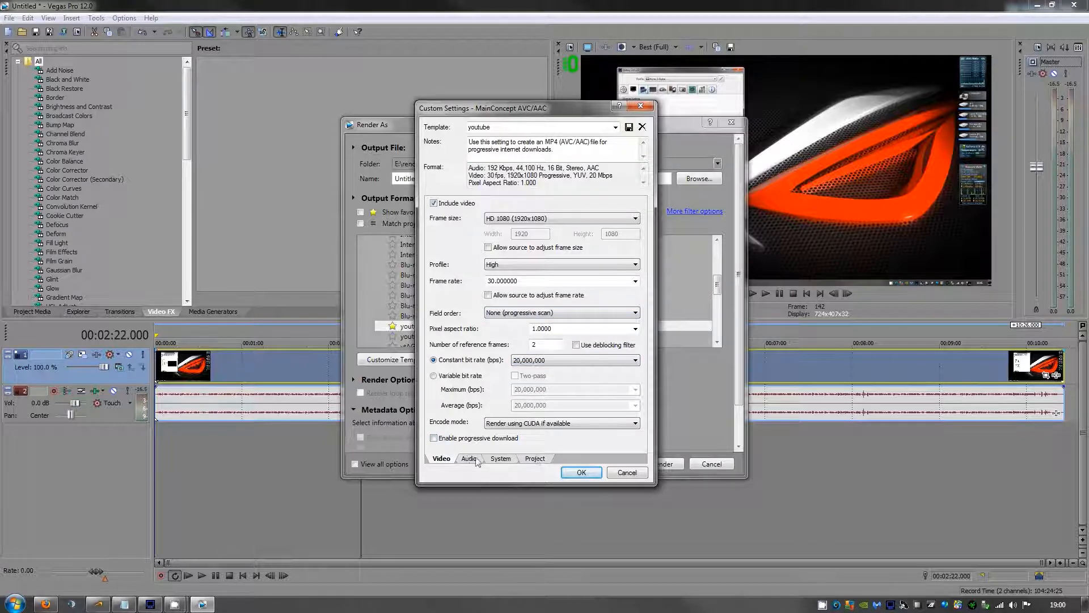
# - Review the template's project rendering quality choices, system settings and audio settings, and accept the custom settings
pyautogui.click(539, 459)
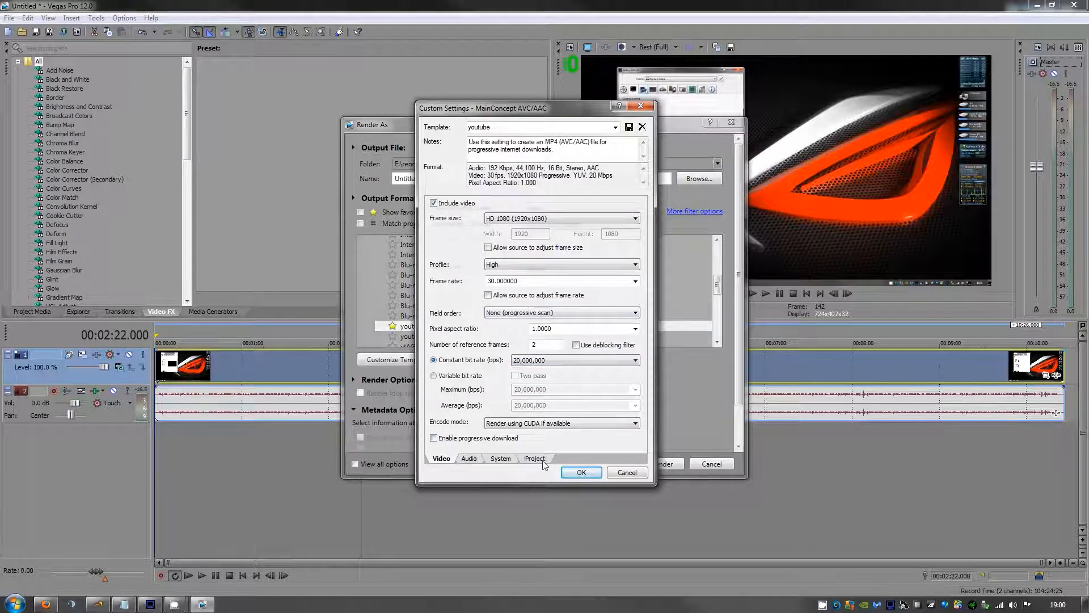
pyautogui.click(561, 209)
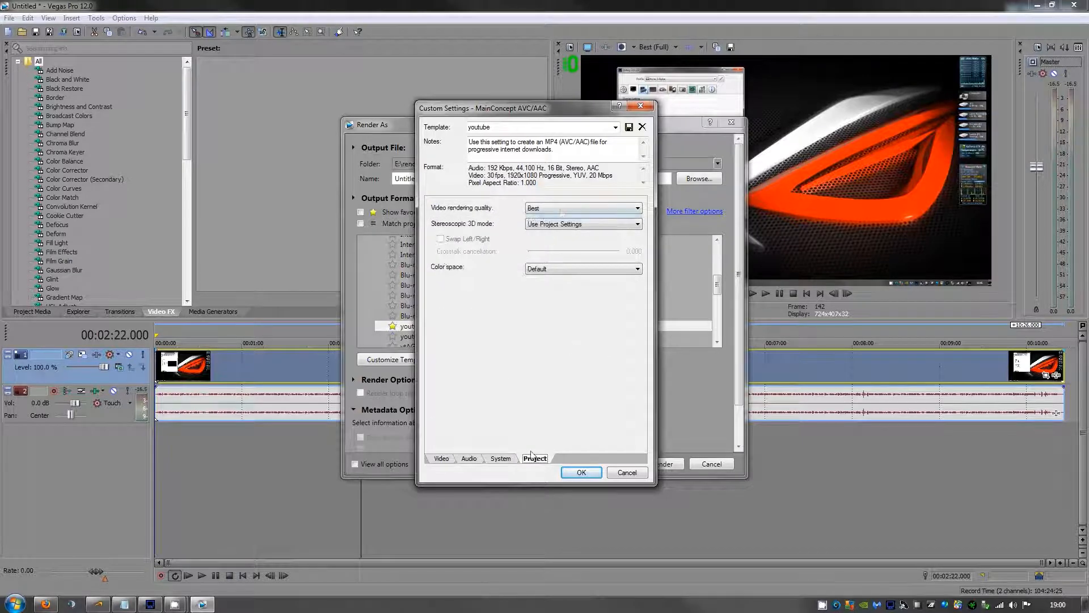
pyautogui.click(561, 210)
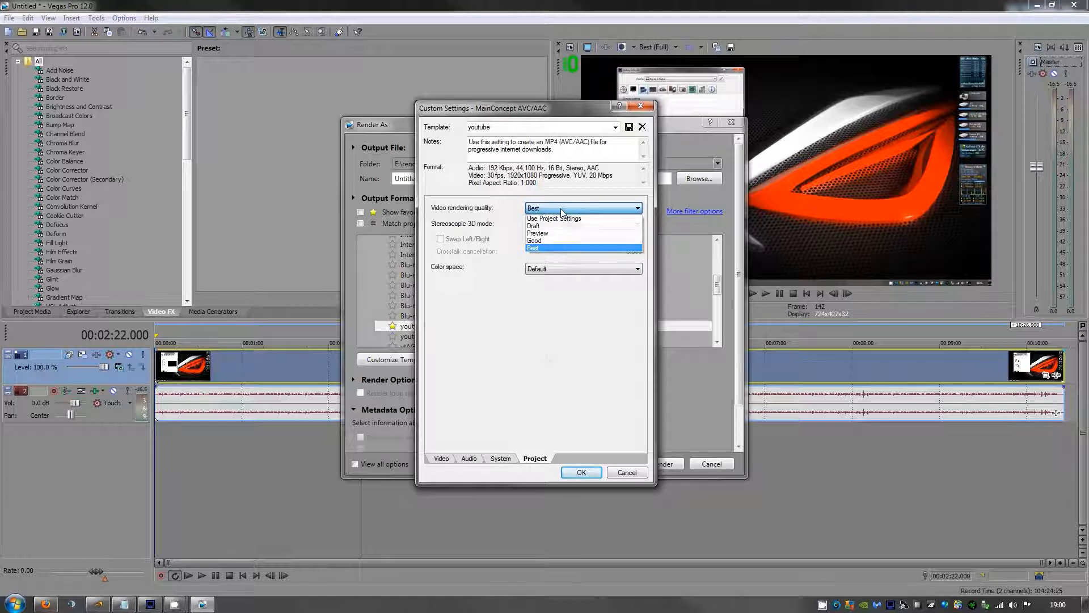
pyautogui.click(500, 458)
pyautogui.click(469, 458)
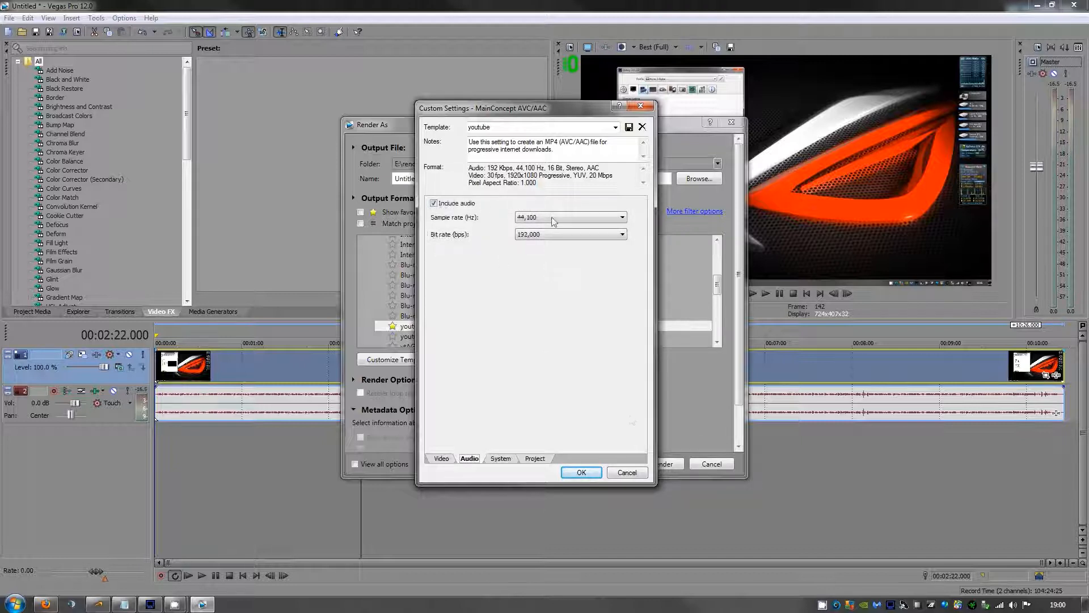
pyautogui.click(579, 474)
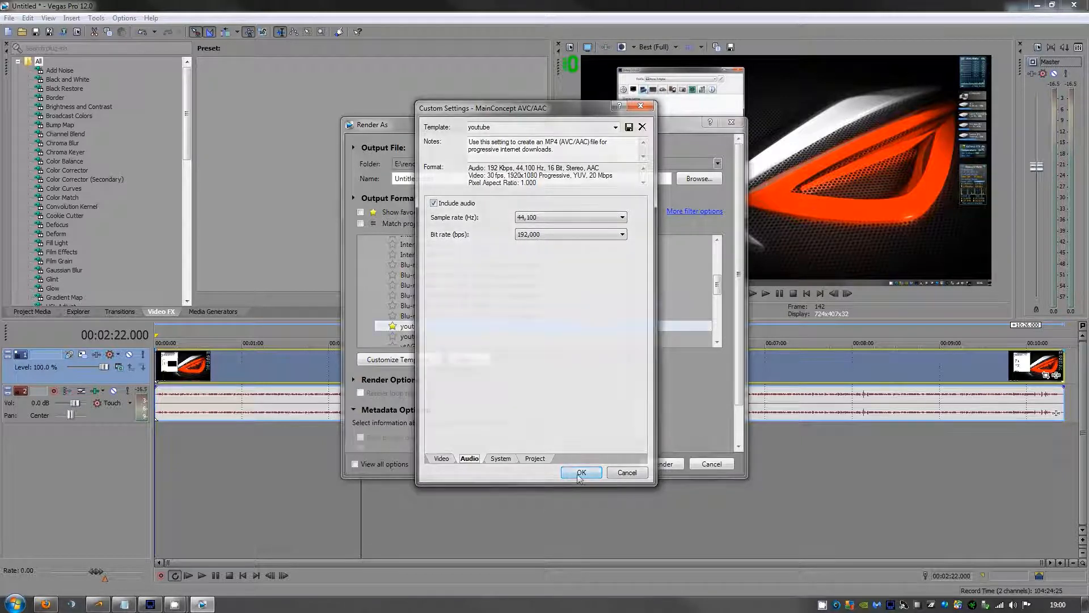
# - Select the youtube original wmv template of the Windows Media Video V11 format
pyautogui.moveTo(718, 288); pyautogui.dragTo(713, 324)
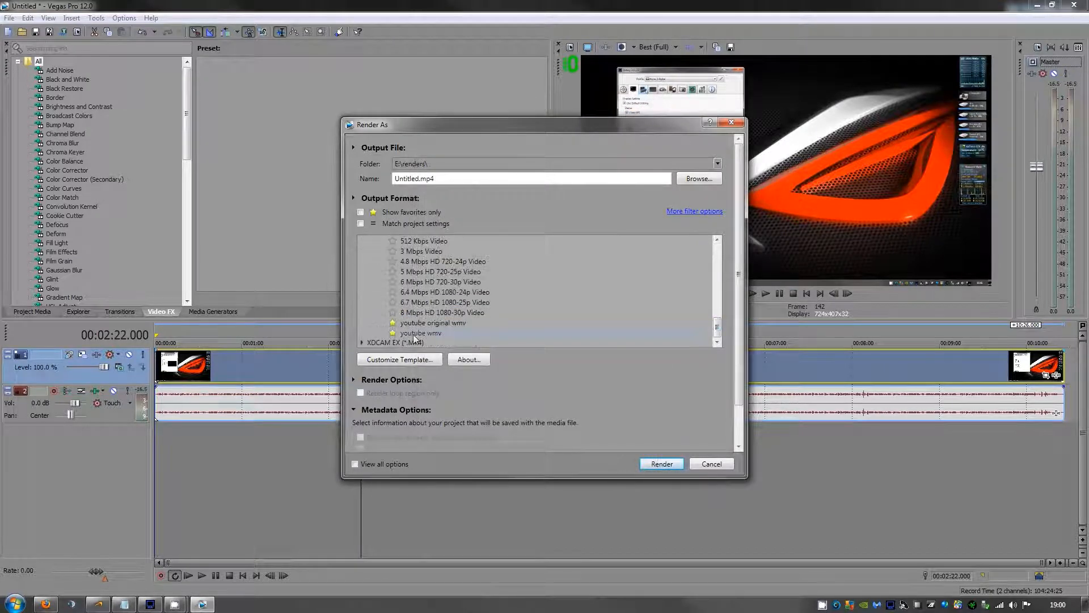
pyautogui.click(417, 333)
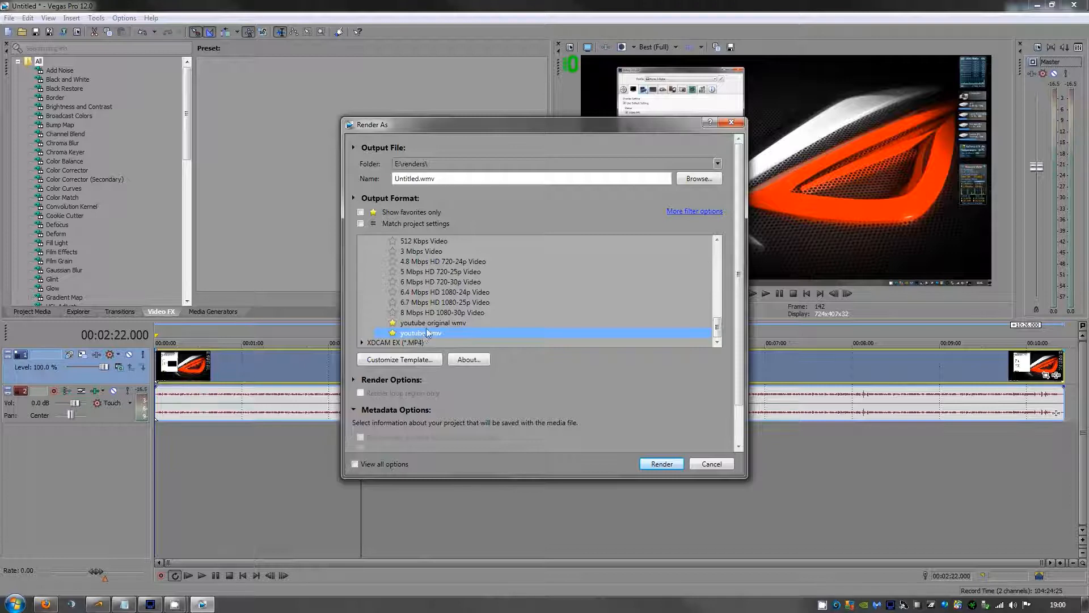
pyautogui.press('Up')
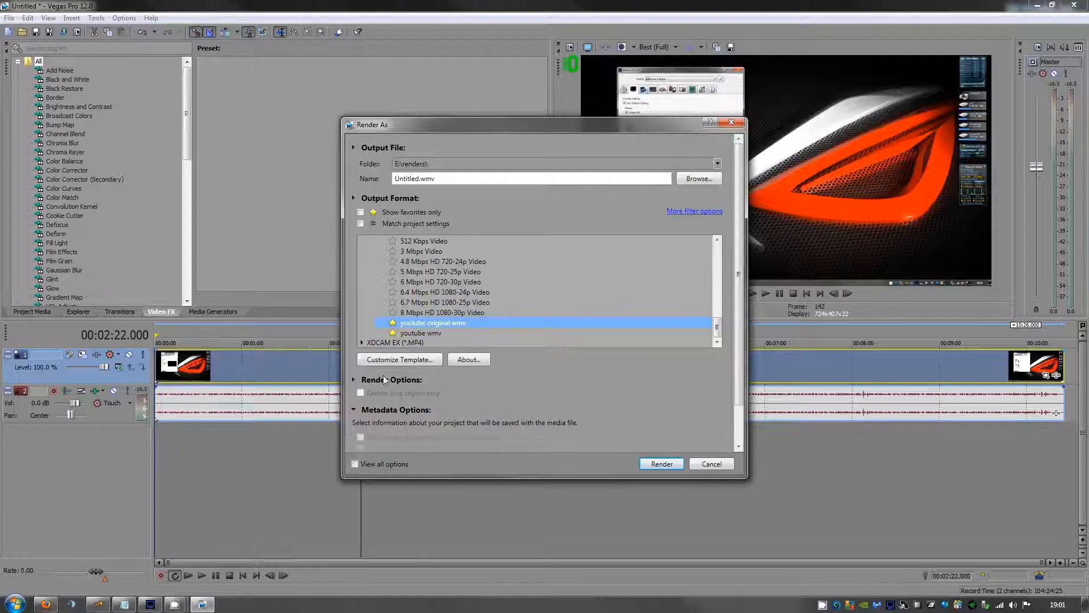
# - Open the youtube original wmv template's custom settings and review its audio options and its video mode and format choices
pyautogui.click(397, 360)
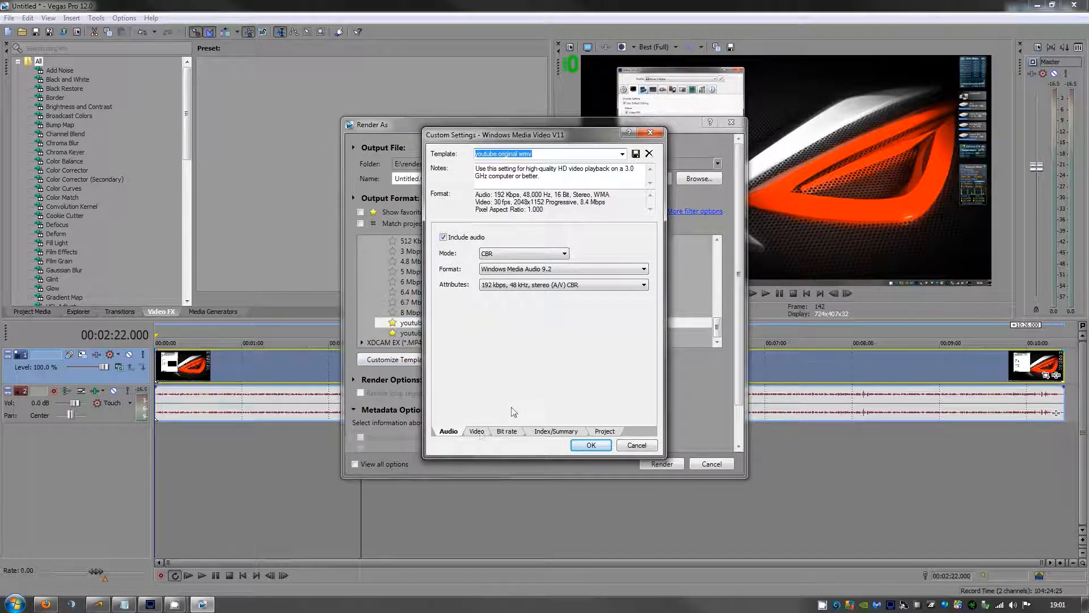
pyautogui.click(477, 431)
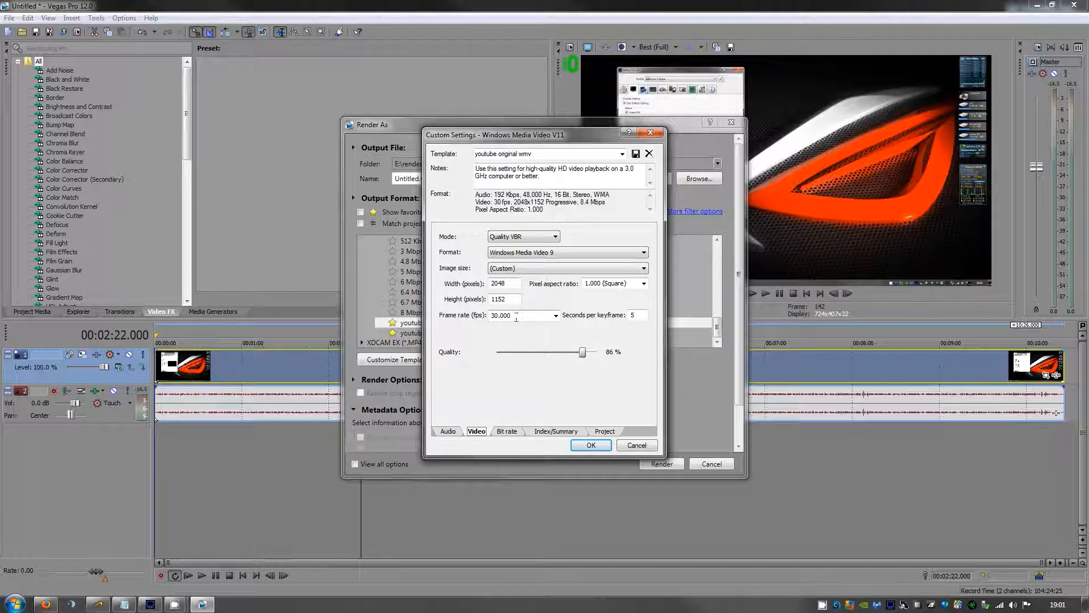
pyautogui.click(528, 238)
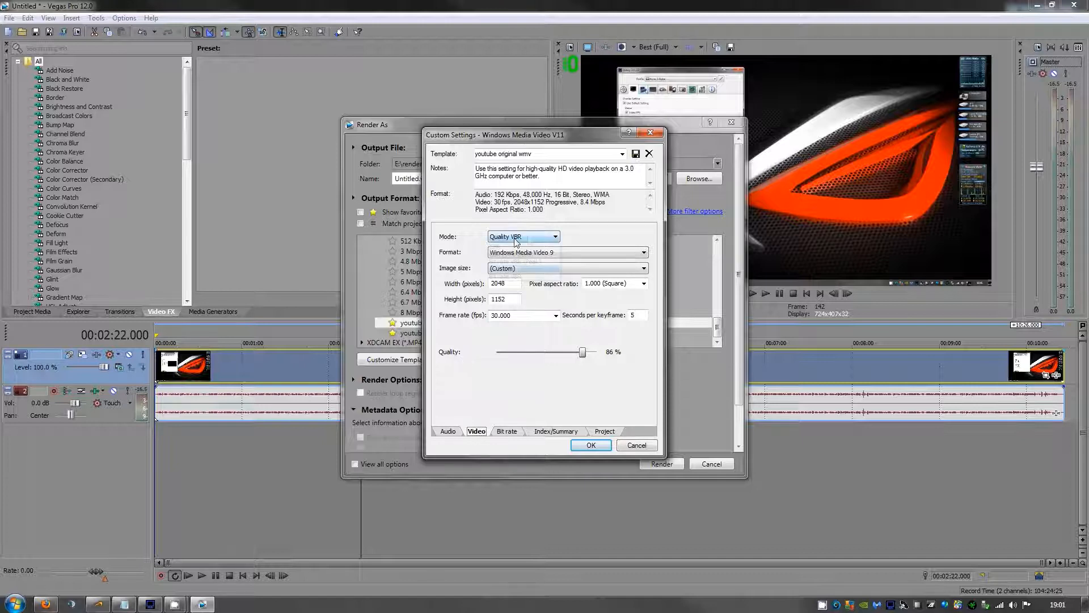
pyautogui.click(530, 241)
pyautogui.click(530, 241)
pyautogui.click(530, 240)
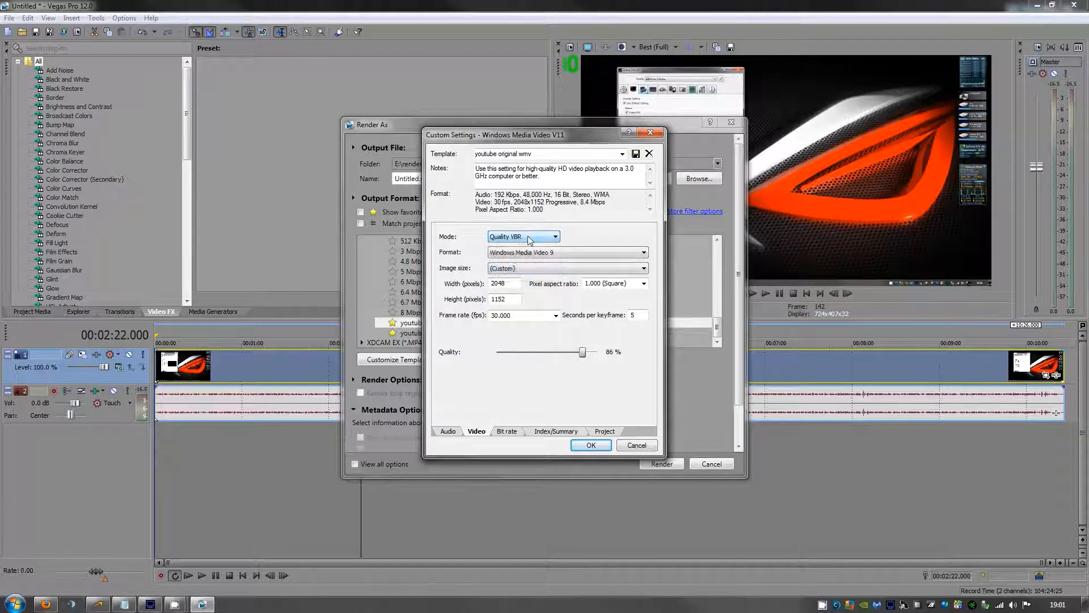
pyautogui.click(535, 255)
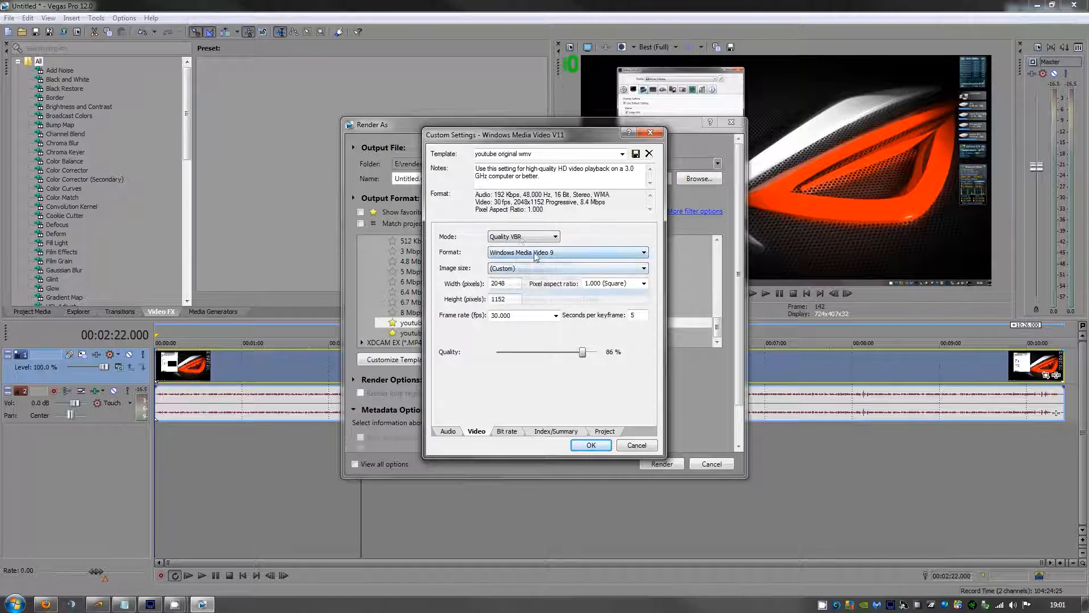
pyautogui.click(535, 256)
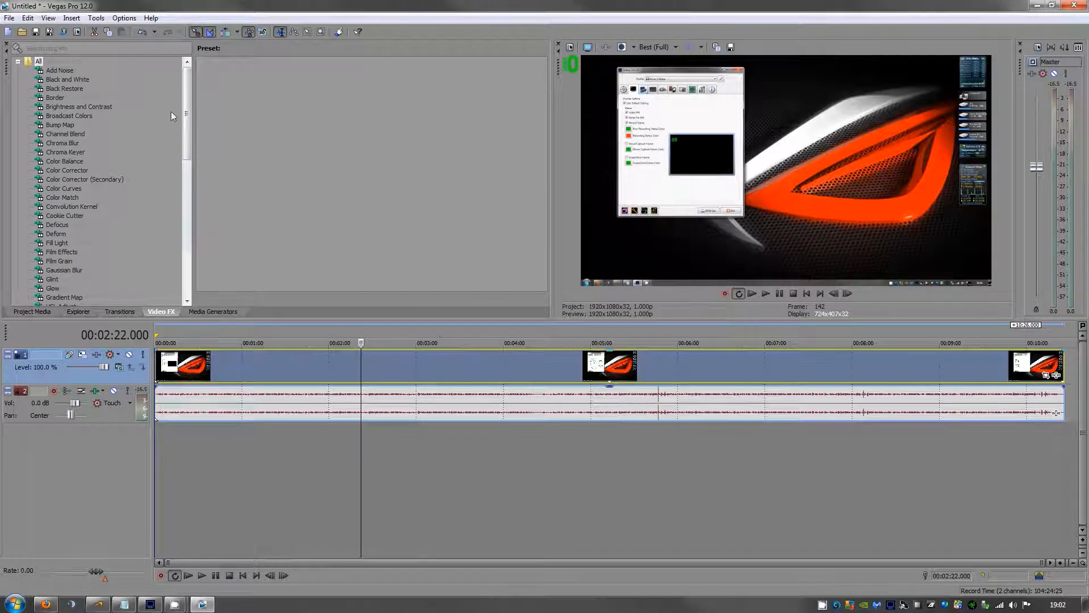
# - Apply the youtube preset of the Sharpen video effect to the video event on the timeline
pyautogui.click(185, 192)
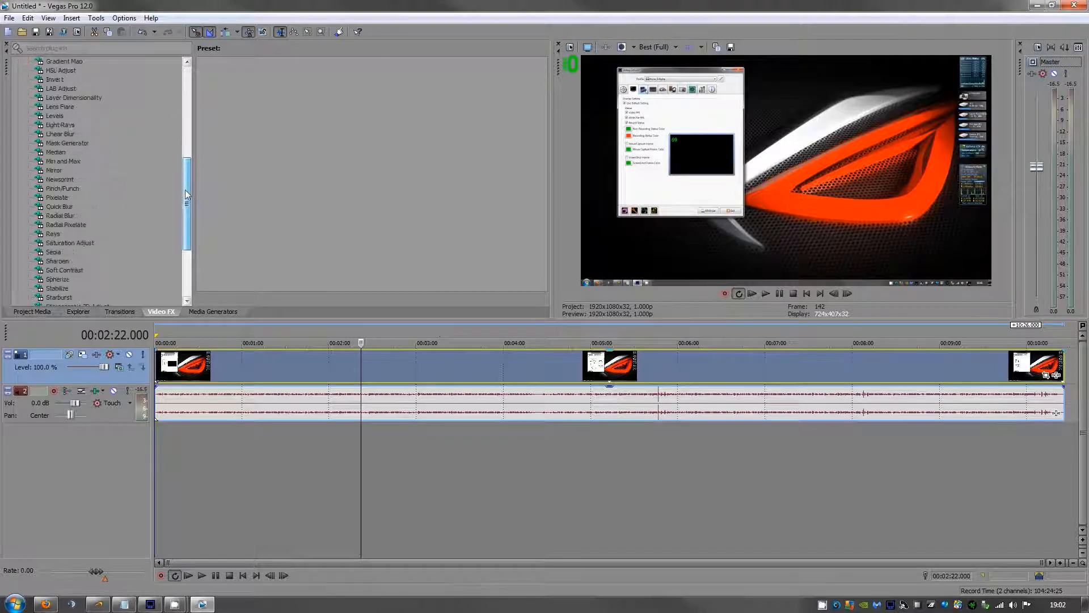
pyautogui.click(79, 259)
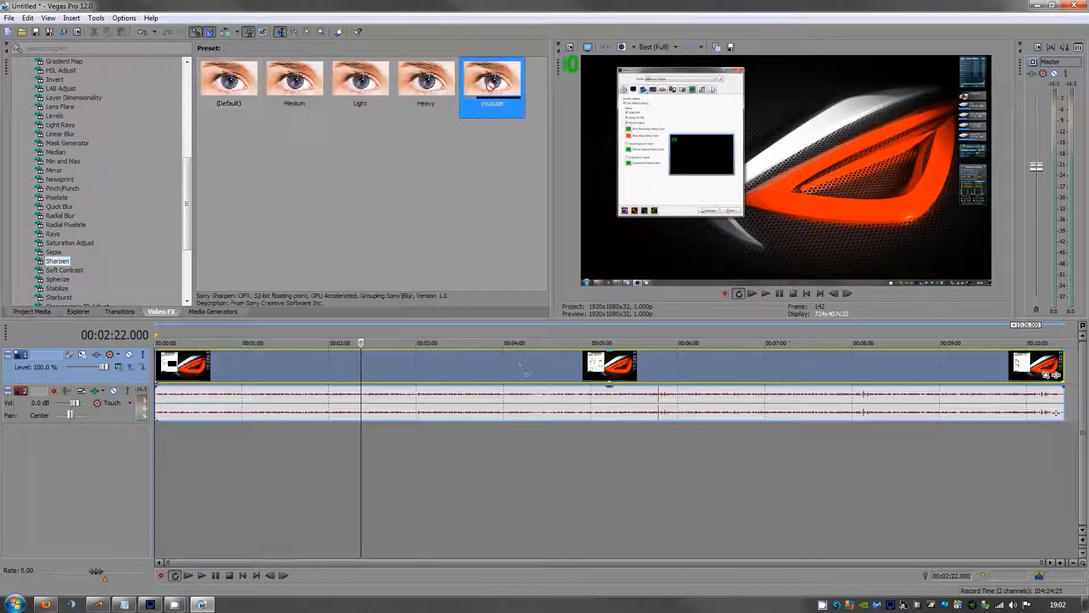
pyautogui.moveTo(492, 85); pyautogui.dragTo(518, 360)
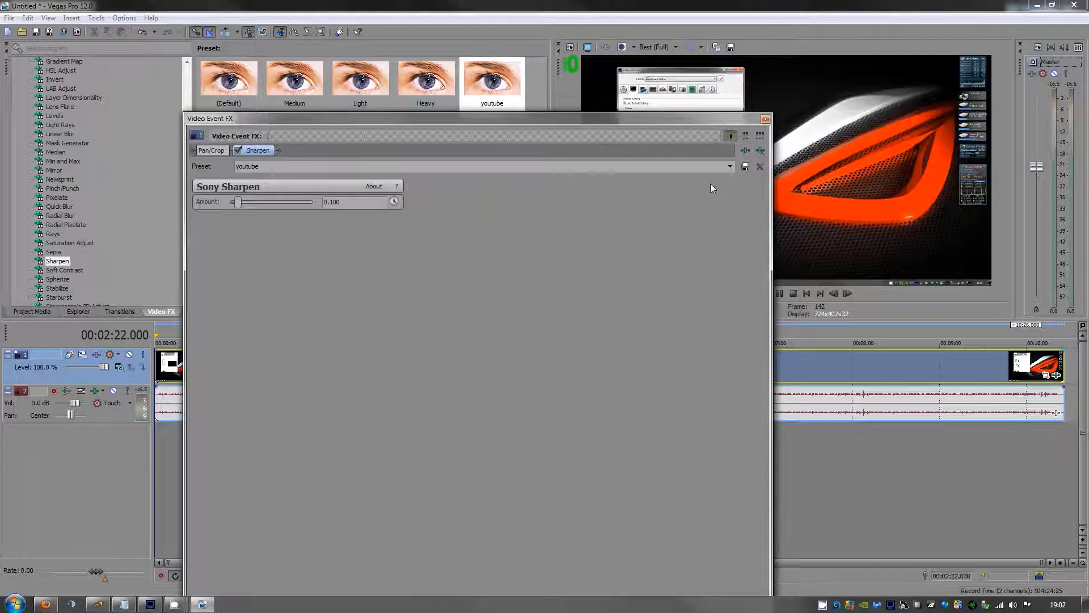
# - Close the Sharpen effect's settings and try to apply the Brighter preset of Brightness and Contrast to the video event on the timeline
pyautogui.click(765, 120)
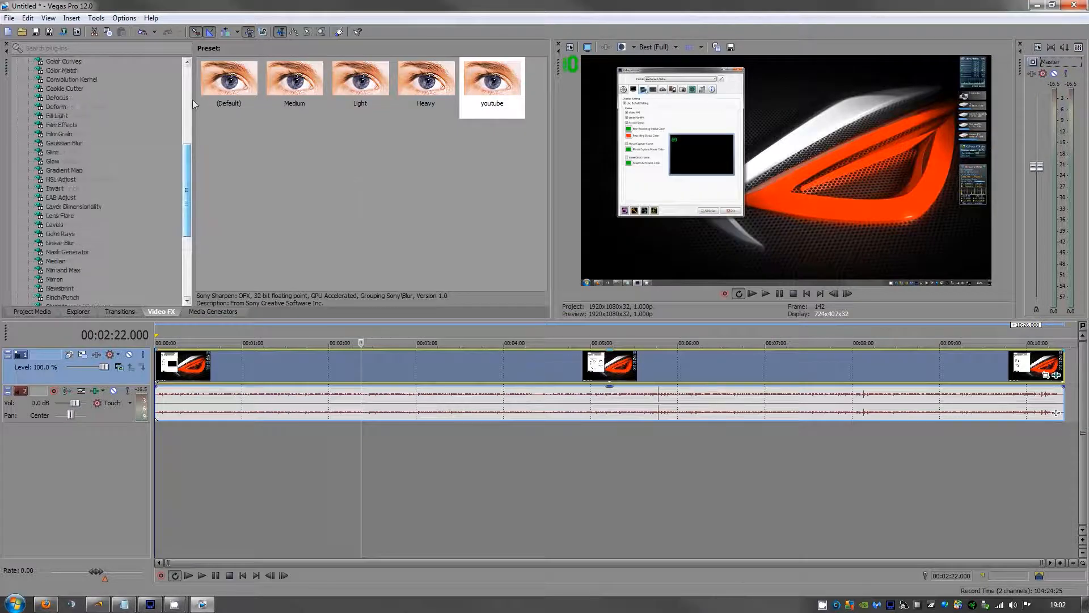
pyautogui.scroll(10, 76, 102)
pyautogui.click(76, 106)
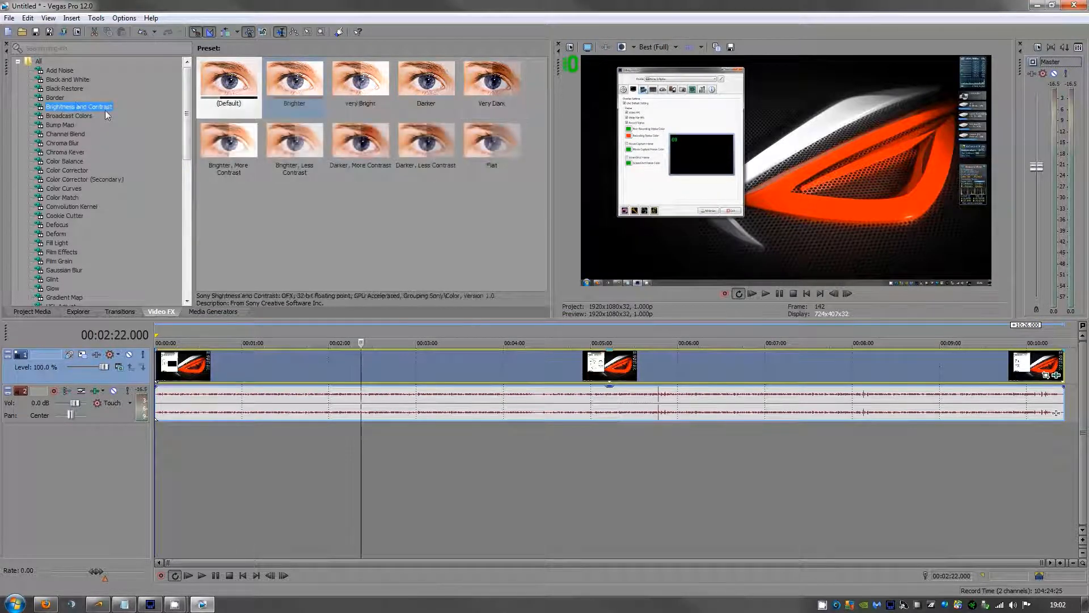
pyautogui.click(297, 84)
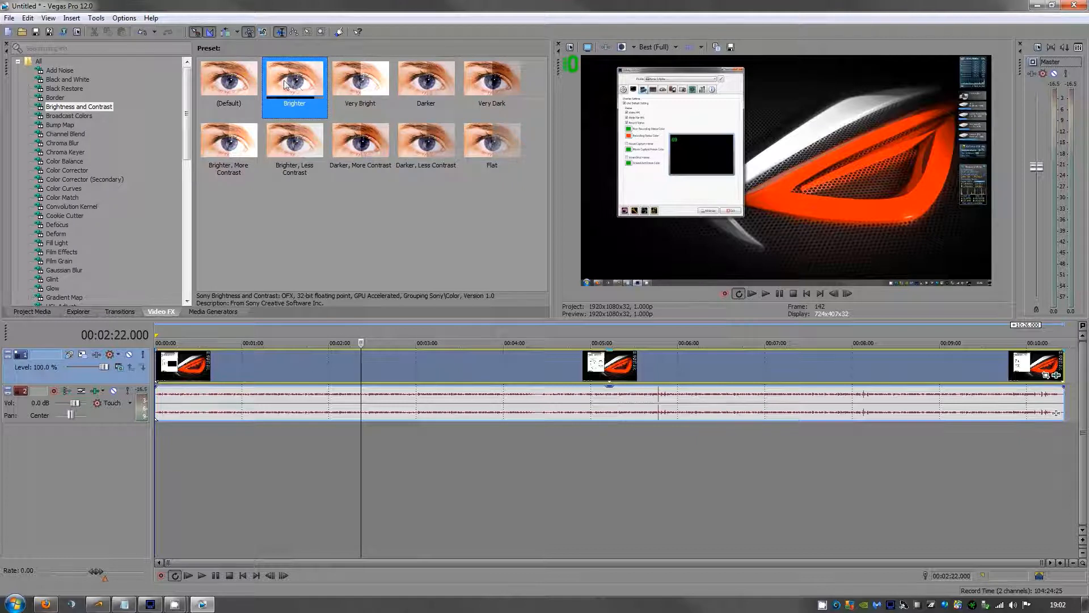
pyautogui.moveTo(285, 84); pyautogui.dragTo(451, 360)
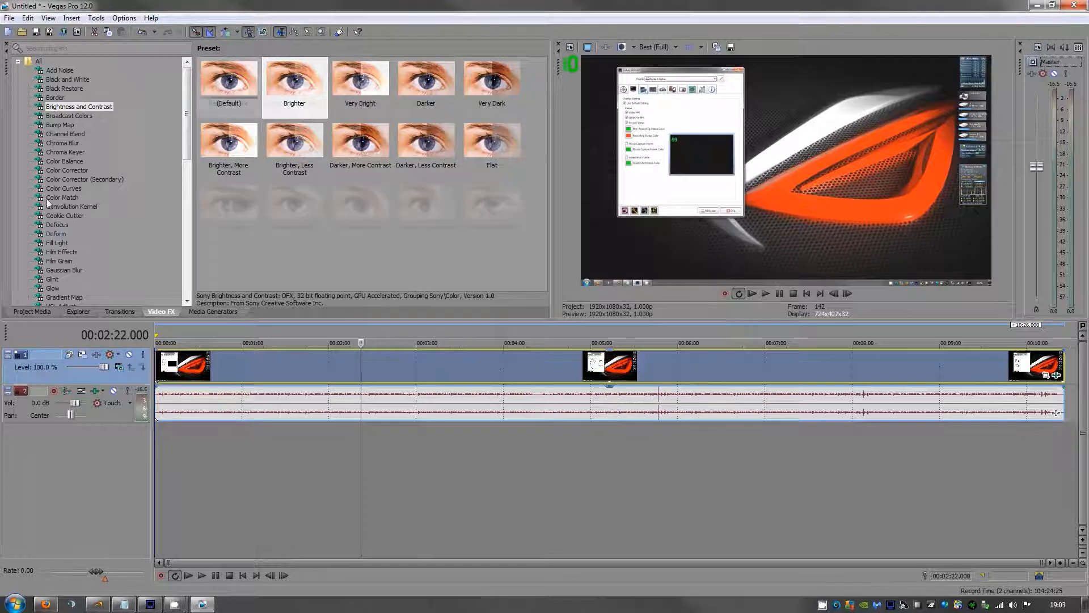
# - Look through the available presets of the Color Corrector (Secondary), Deform and Color Corrector video effects
pyautogui.click(68, 178)
pyautogui.click(52, 233)
pyautogui.click(67, 170)
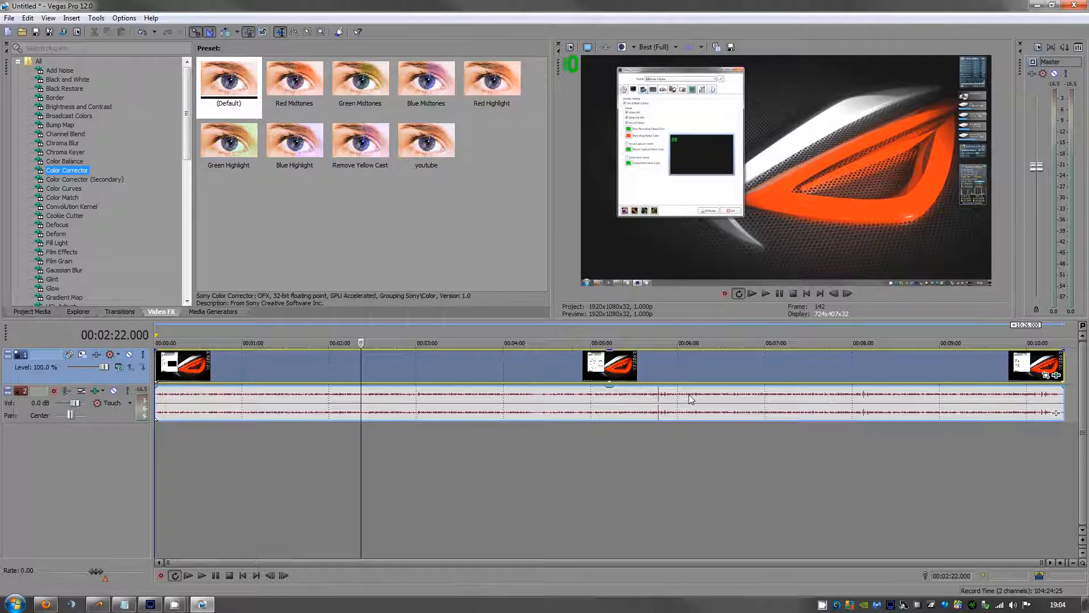
pyautogui.hotkey('alt', 'Tab')
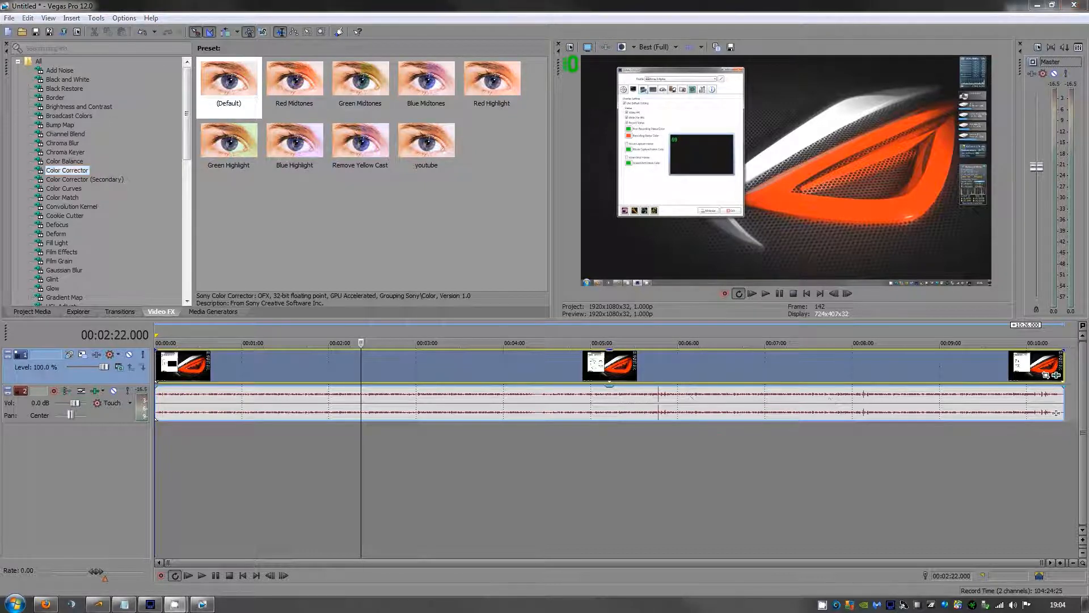